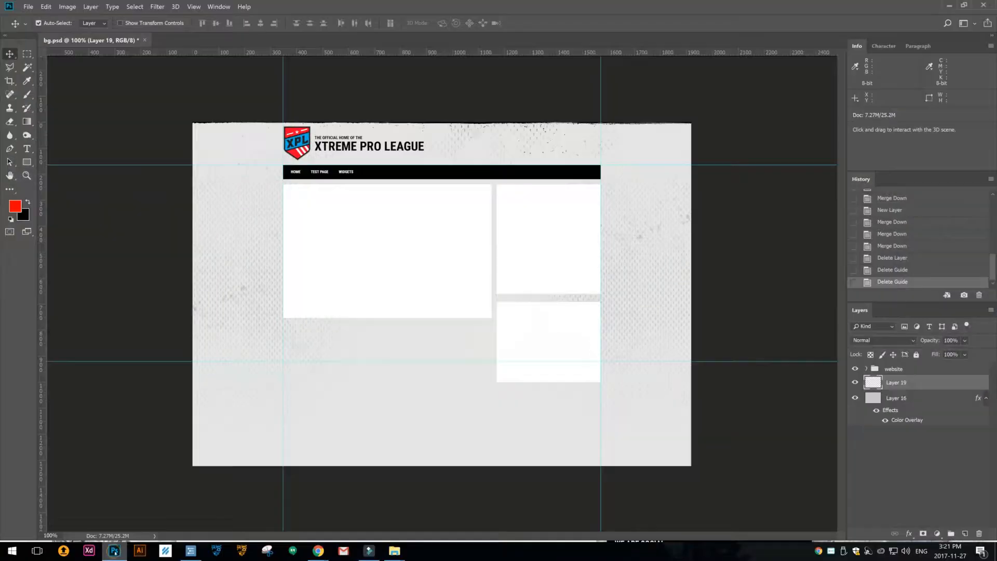
# Step: Switch to Photoshop and hide the grunge texture on Layer 19 of bg.psd, checking the header area up close
pyautogui.click(114, 550)
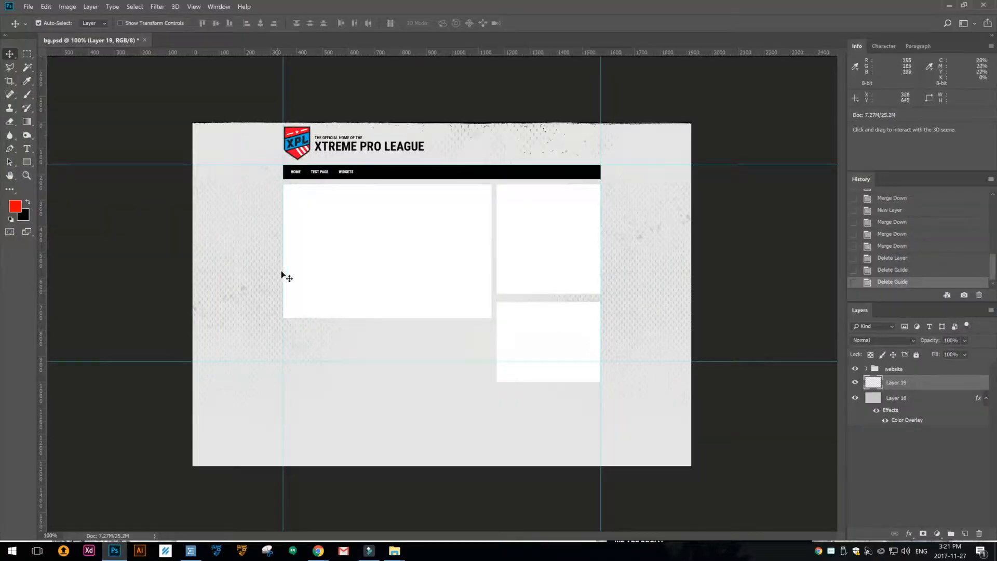
pyautogui.press('z')
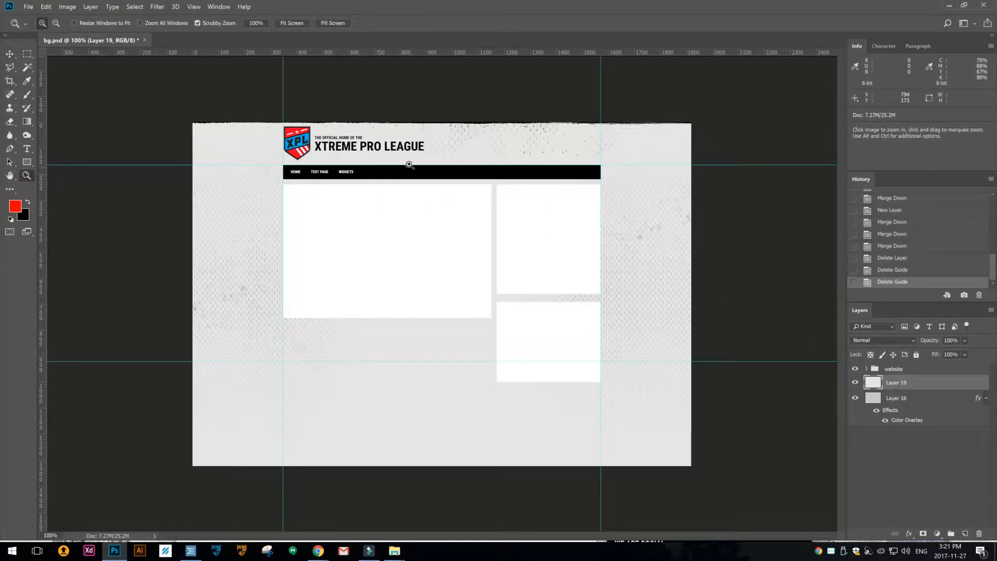
pyautogui.click(391, 159)
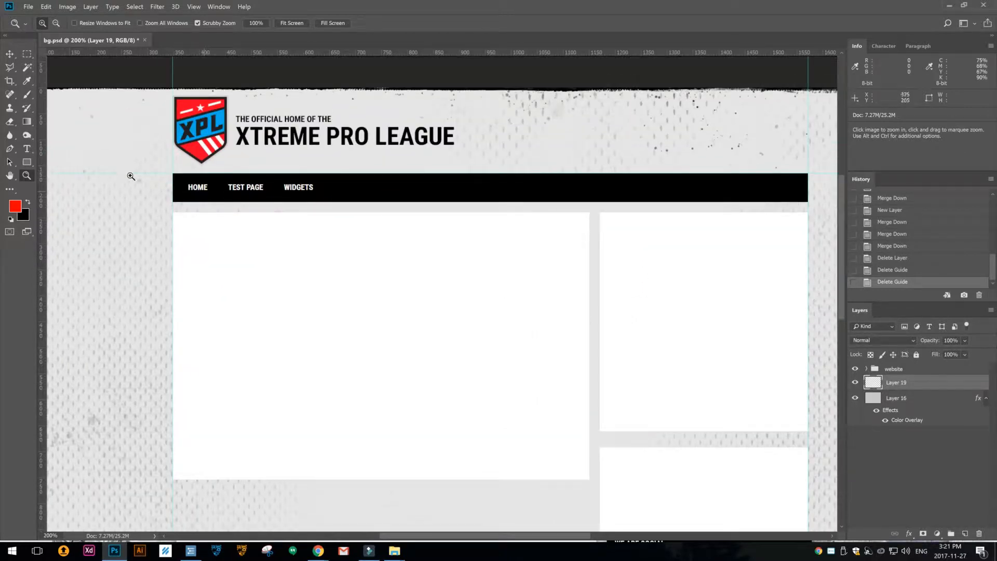
pyautogui.scroll(-1, 111, 218)
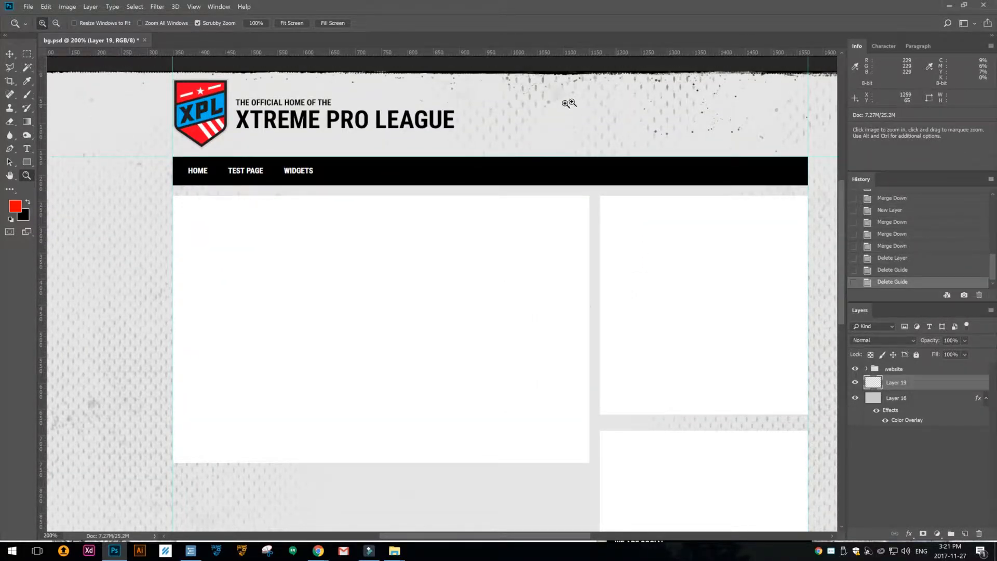
pyautogui.scroll(-1, 136, 234)
pyautogui.scroll(1, 208, 234)
pyautogui.click(855, 383)
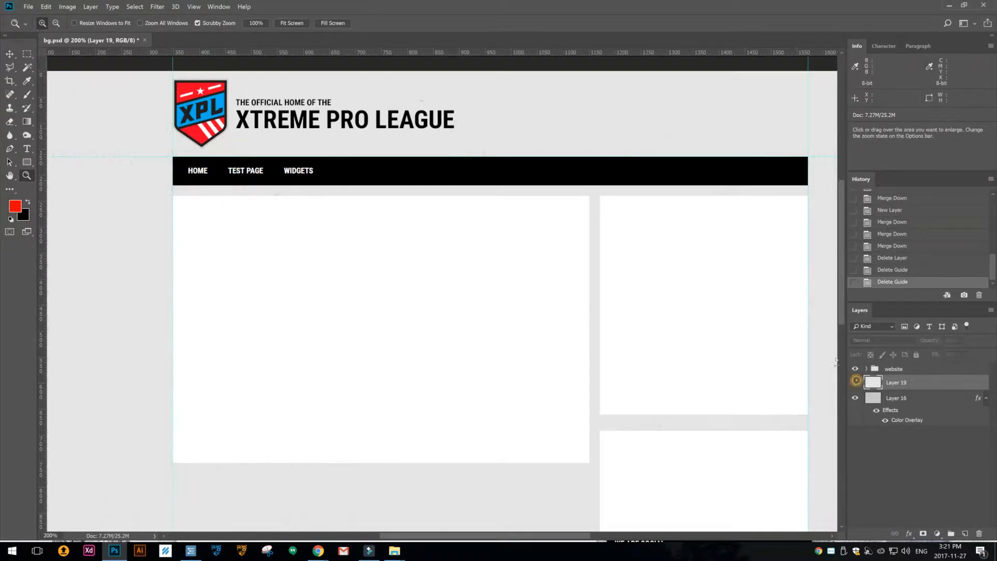
pyautogui.scroll(-2, 149, 145)
pyautogui.scroll(1, 151, 145)
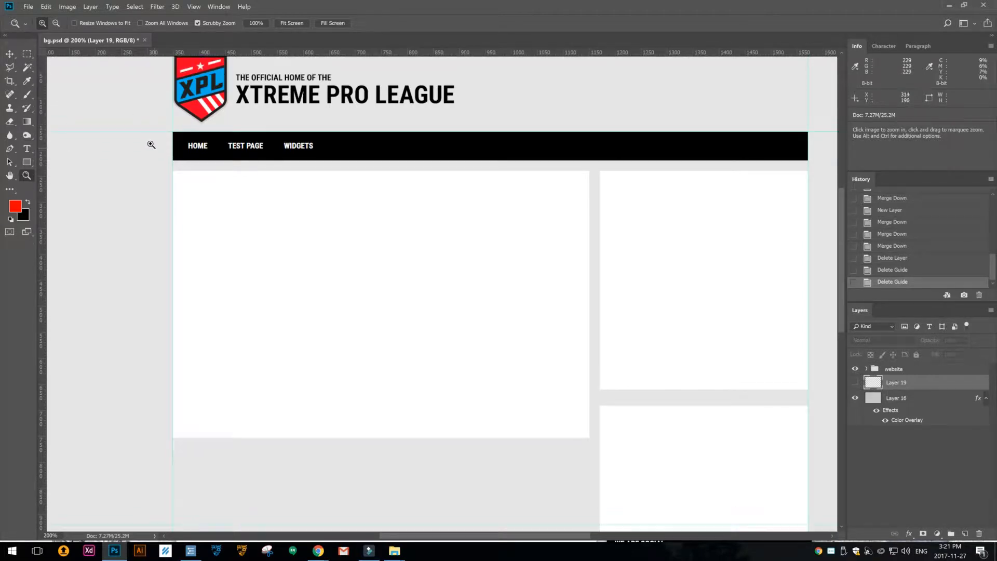
pyautogui.hotkey('ctrl', '-')
pyautogui.hotkey('ctrl', '-')
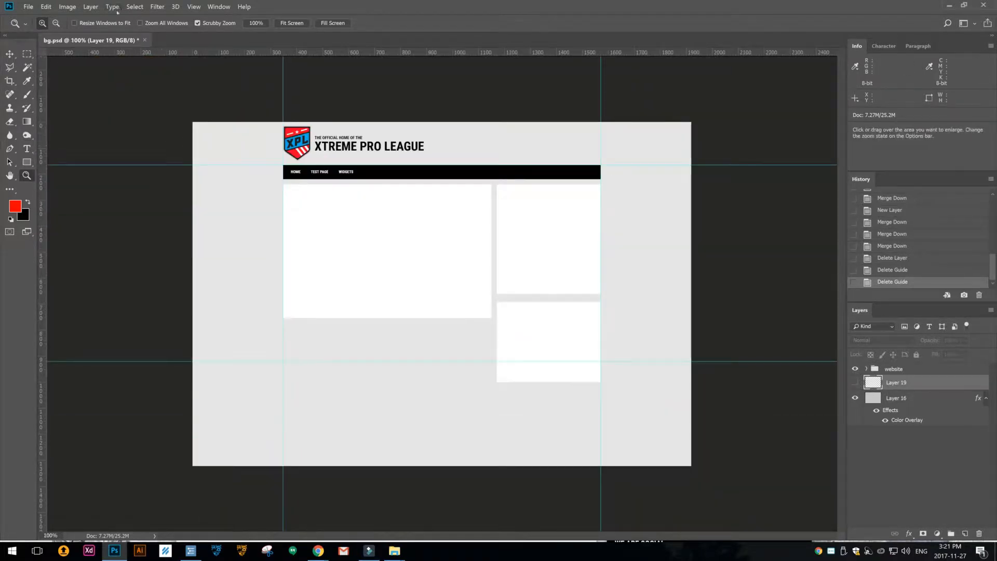
# Step: Open lacrosse-1520920_1920.jpg, lacrosse-1520963_1920.jpg and lacrosse-1602041_1920.jpg together from the Desktop
pyautogui.click(28, 6)
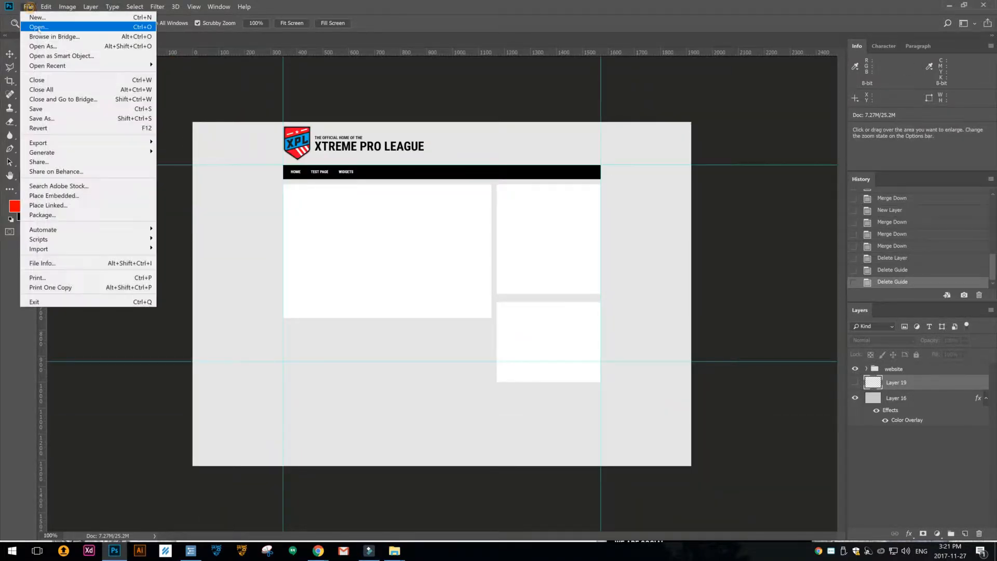
pyautogui.click(36, 27)
pyautogui.click(40, 72)
pyautogui.click(182, 83)
pyautogui.click(306, 78)
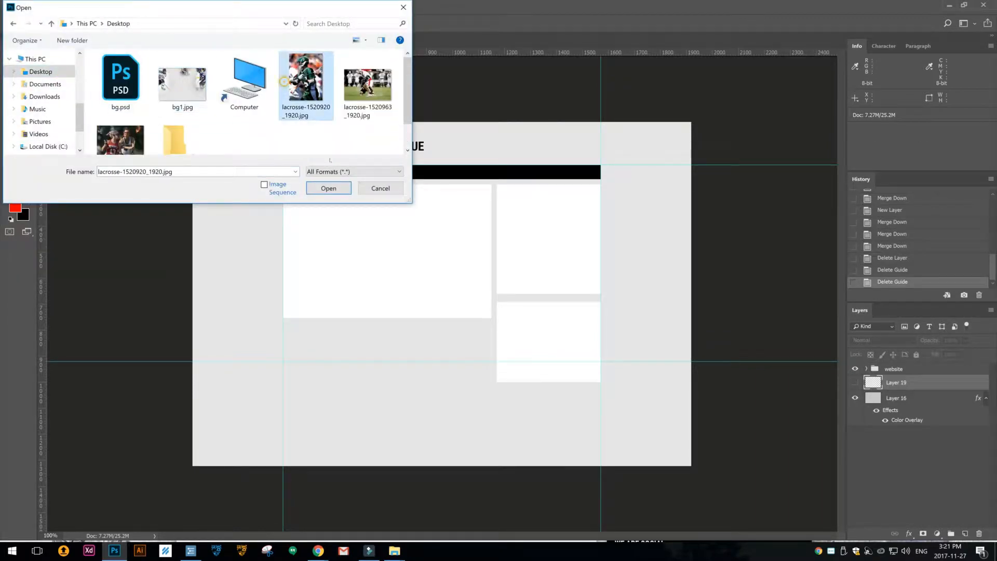
pyautogui.keyDown('ctrl'); pyautogui.click(368, 83); pyautogui.keyUp('ctrl')
pyautogui.keyDown('ctrl'); pyautogui.click(120, 140); pyautogui.keyUp('ctrl')
pyautogui.click(318, 189)
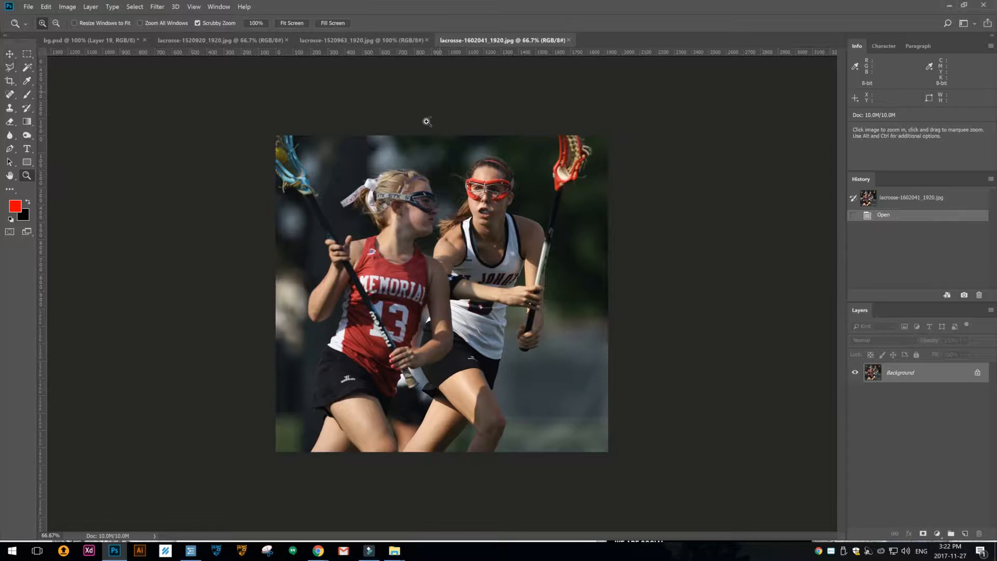
# Step: Copy the whole lacrosse-1602041_1920.jpg image into bg.psd as a new layer
pyautogui.hotkey('ctrl', 'a')
pyautogui.click(117, 42)
pyautogui.hotkey('ctrl', 'v')
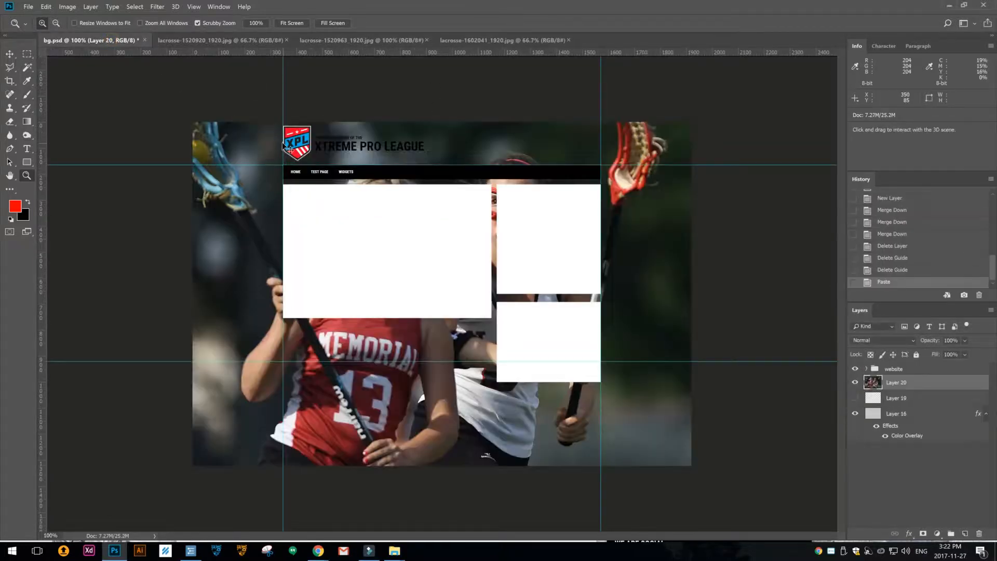
# Step: Copy the whole lacrosse-1520963_1920.jpg image into bg.psd as a new layer
pyautogui.click(378, 41)
pyautogui.hotkey('ctrl', 'a')
pyautogui.hotkey('ctrl', 'c')
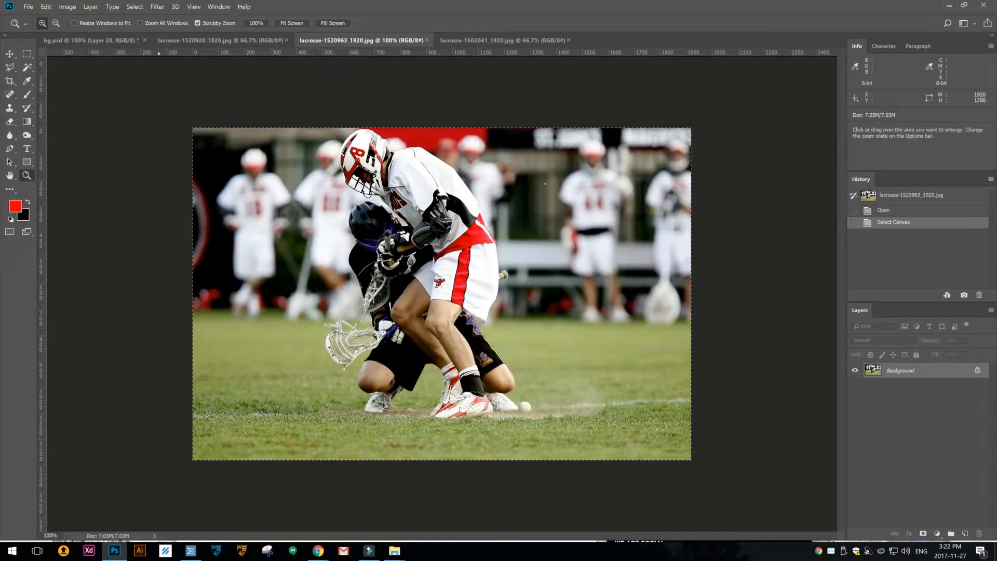
pyautogui.click(94, 40)
pyautogui.hotkey('ctrl', 'v')
# Step: Copy the whole lacrosse-1520920_1920.jpg image into bg.psd as a new layer
pyautogui.click(218, 40)
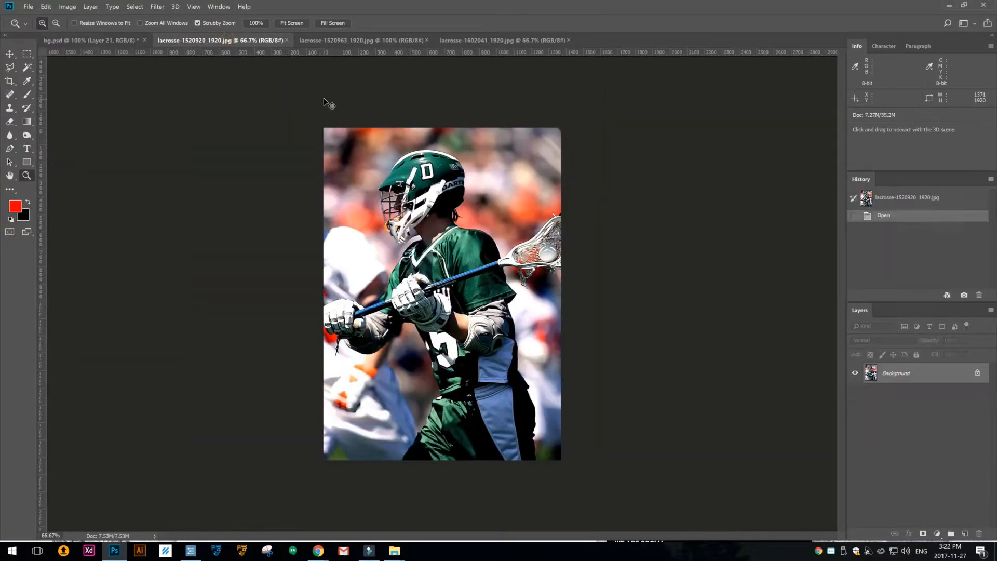
pyautogui.hotkey('ctrl', 'a')
pyautogui.hotkey('ctrl', 'c')
pyautogui.click(115, 41)
pyautogui.hotkey('ctrl', 'v')
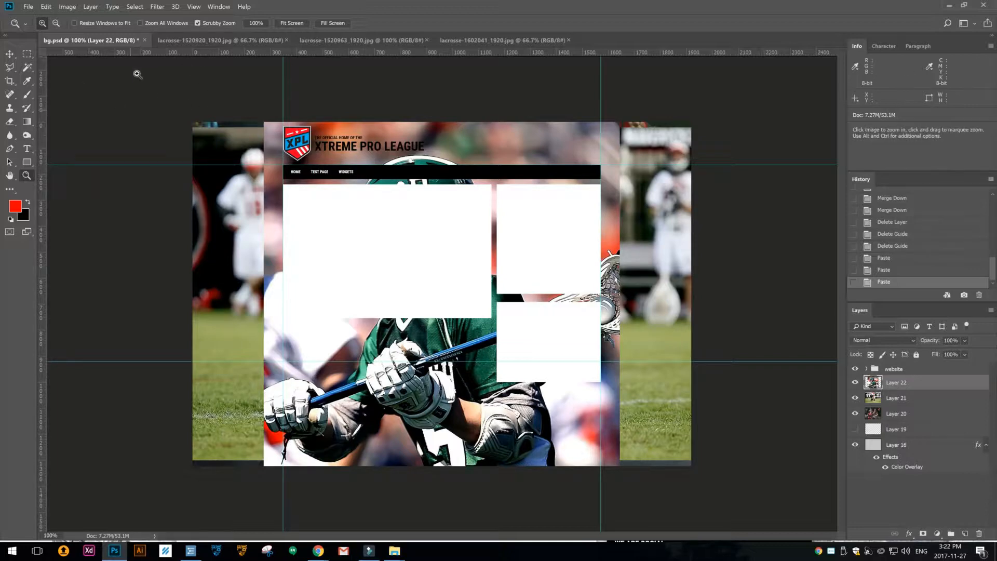
# Step: Hide the website group and move the green-jersey player photo on Layer 22 up and to the right
pyautogui.click(9, 53)
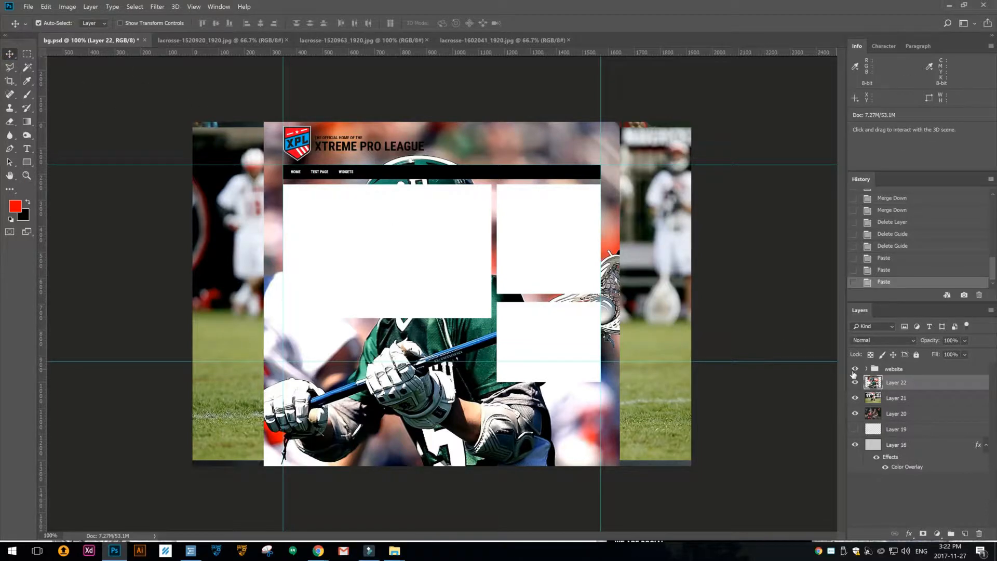
pyautogui.click(856, 370)
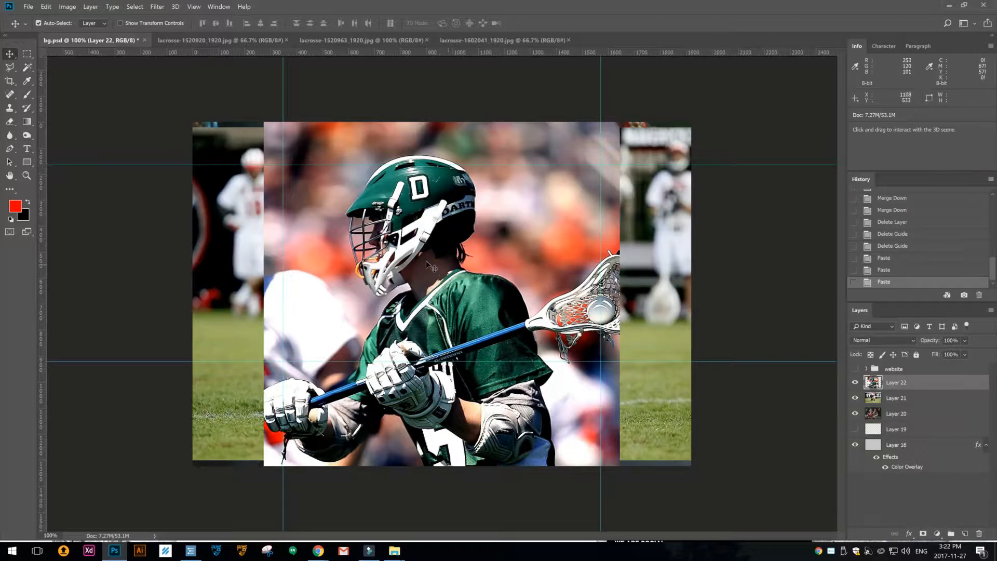
pyautogui.moveTo(426, 277); pyautogui.dragTo(461, 229)
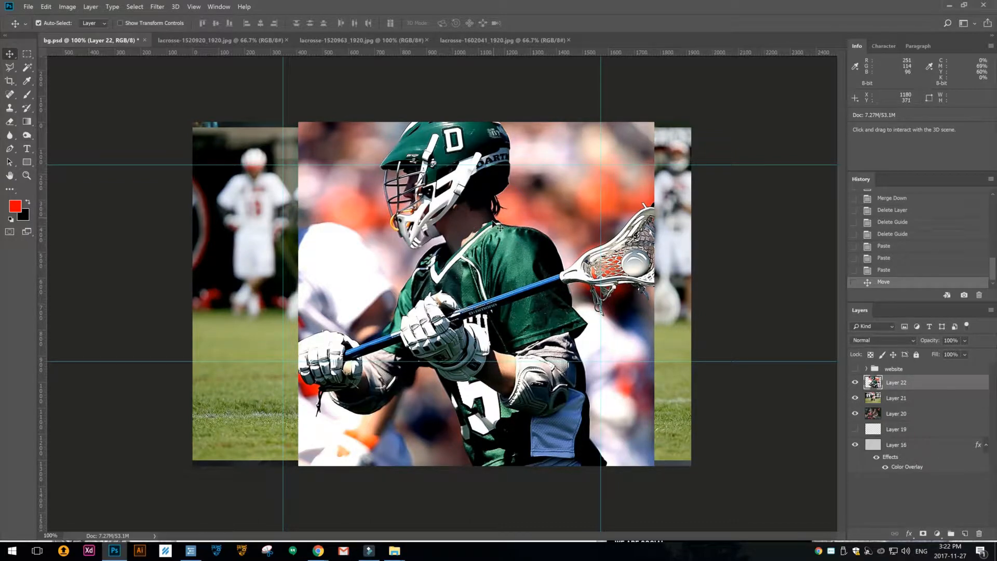
pyautogui.moveTo(433, 228)
pyautogui.mouseDown()
pyautogui.moveTo(471, 228)
pyautogui.moveTo(445, 226)
pyautogui.mouseUp()
pyautogui.hotkey('ctrl', 't')
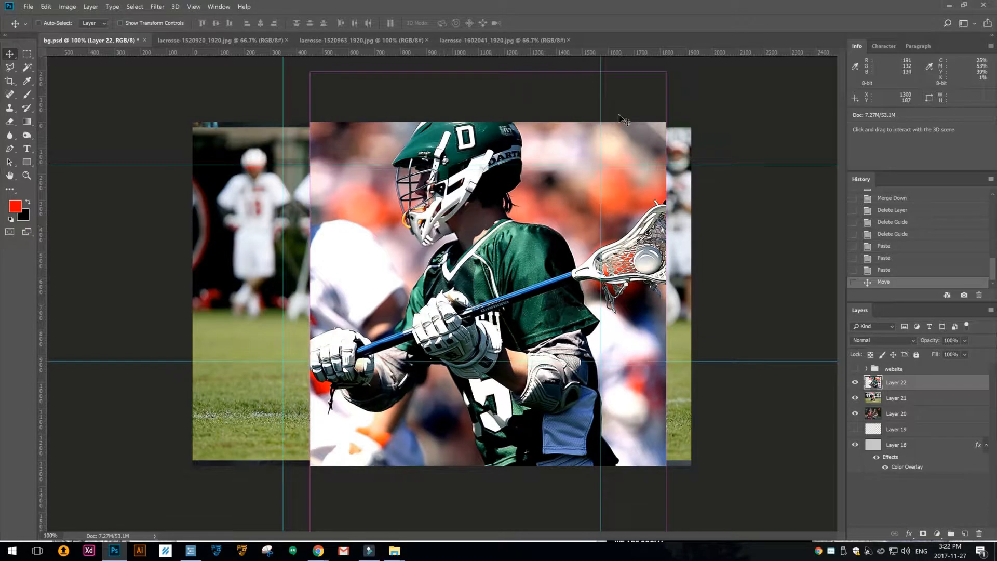
pyautogui.moveTo(666, 70); pyautogui.dragTo(654, 184)
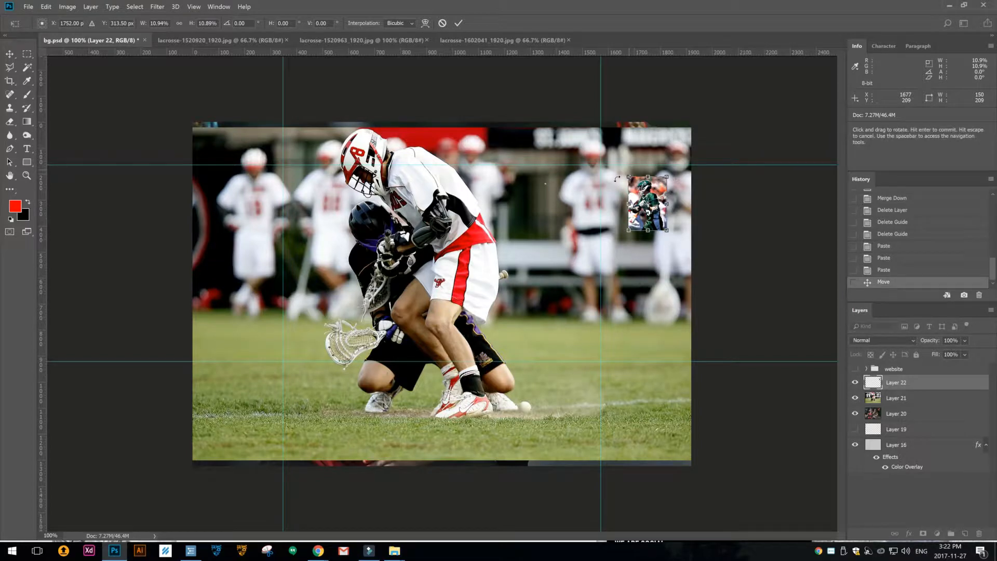
pyautogui.moveTo(626, 227); pyautogui.dragTo(575, 292)
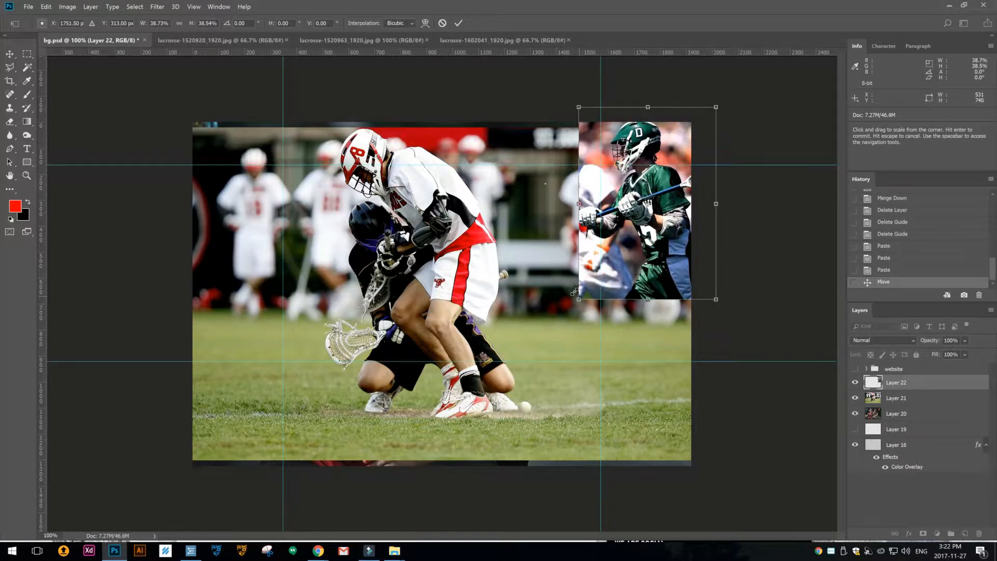
pyautogui.hotkey('ctrl', 'z')
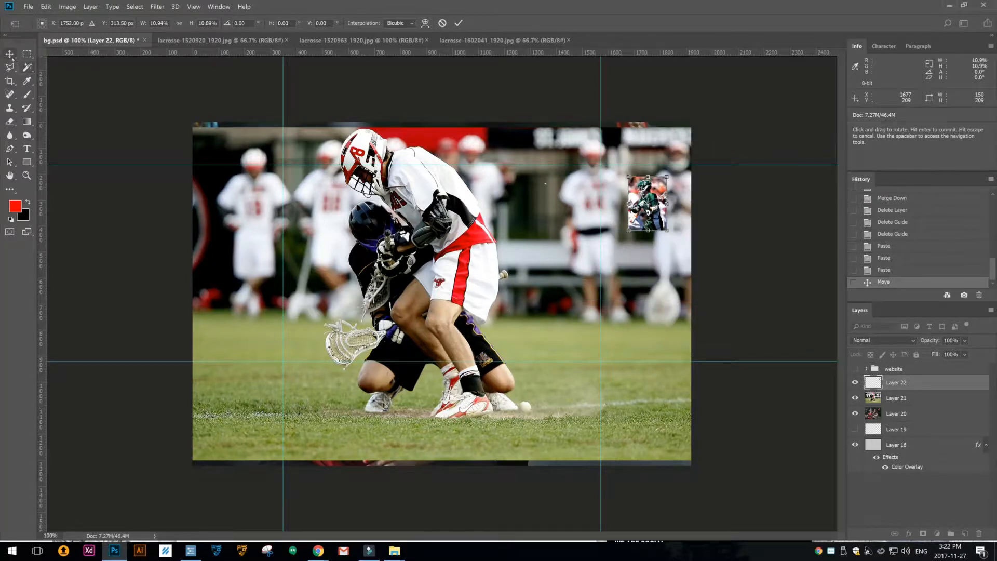
pyautogui.click(10, 54)
pyautogui.click(561, 208)
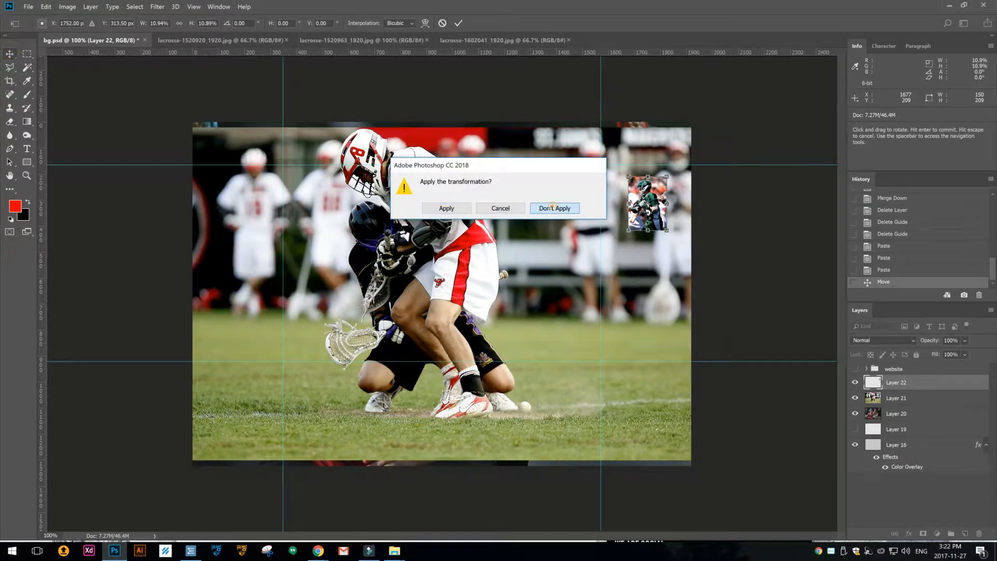
# Step: Try out different positions on the canvas for the green-jersey player photo on Layer 22
pyautogui.moveTo(445, 228)
pyautogui.mouseDown()
pyautogui.moveTo(489, 228)
pyautogui.moveTo(408, 227)
pyautogui.moveTo(483, 228)
pyautogui.moveTo(441, 229)
pyautogui.mouseUp()
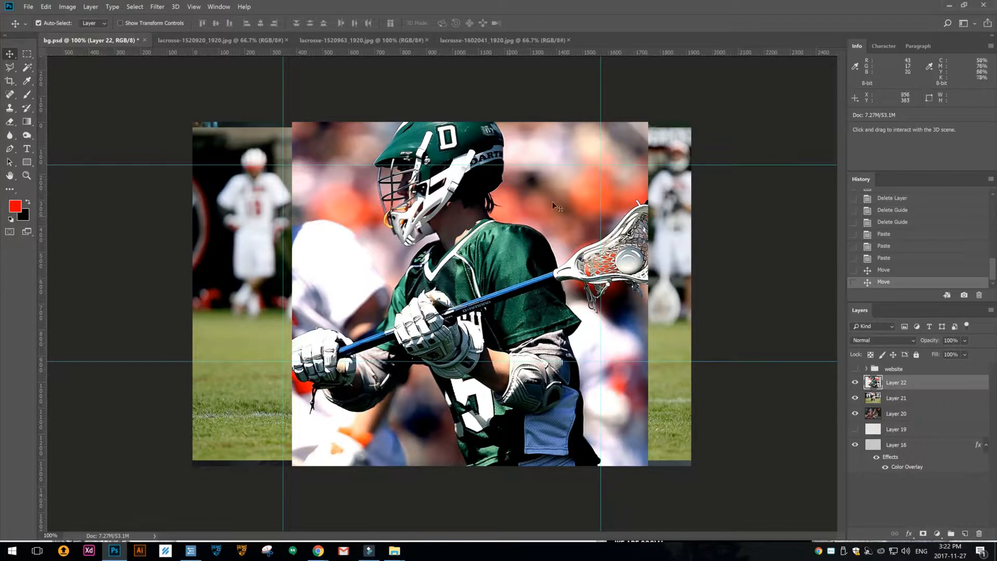
pyautogui.moveTo(451, 188); pyautogui.dragTo(505, 151)
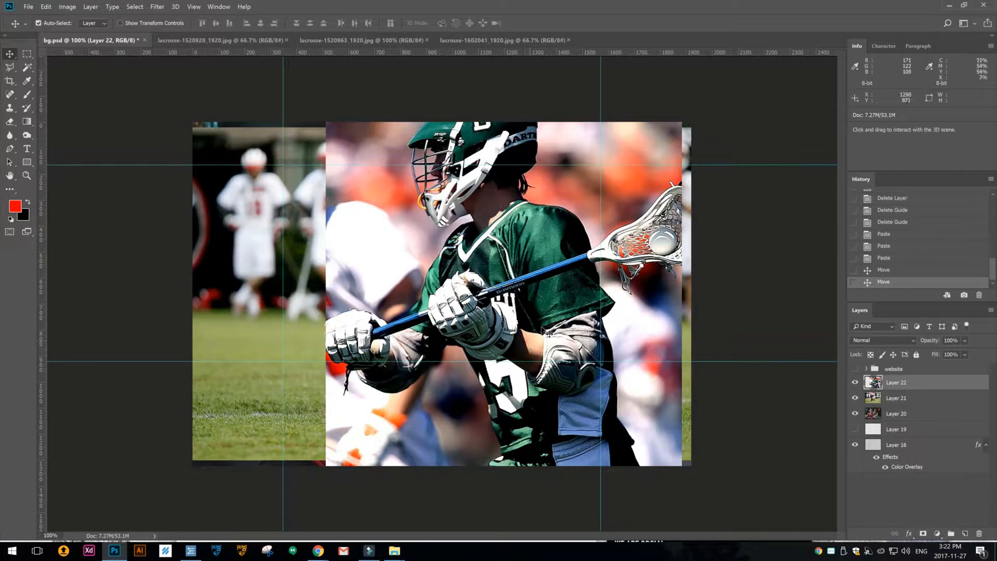
pyautogui.moveTo(552, 283); pyautogui.dragTo(485, 281)
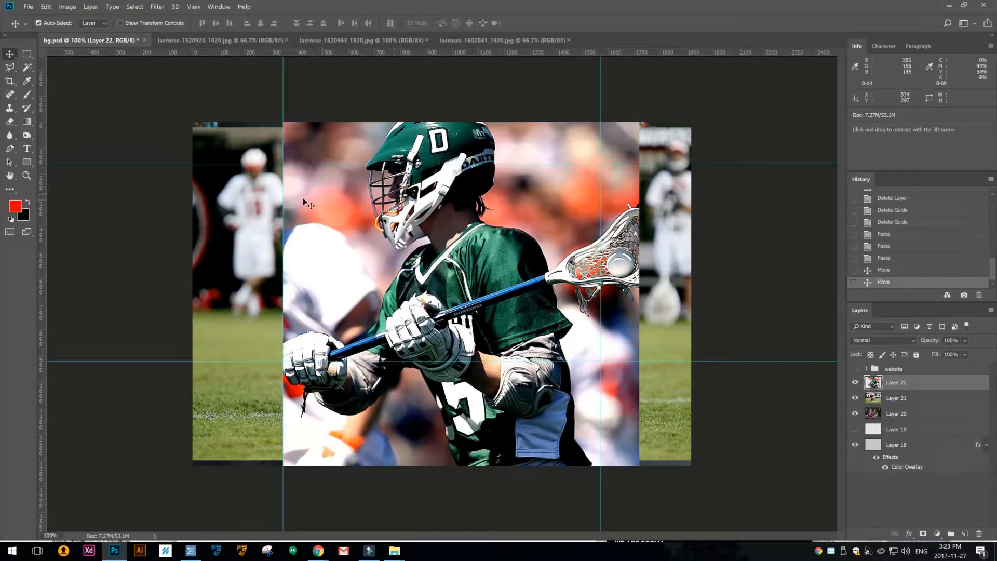
pyautogui.moveTo(457, 169); pyautogui.dragTo(347, 204)
pyautogui.moveTo(531, 200); pyautogui.dragTo(584, 181)
# Step: Scale the green-jersey player photo to about 54%, place it overlapping the canvas's right edge, and apply the transformation
pyautogui.hotkey('ctrl', 't')
pyautogui.moveTo(664, 123); pyautogui.dragTo(601, 214)
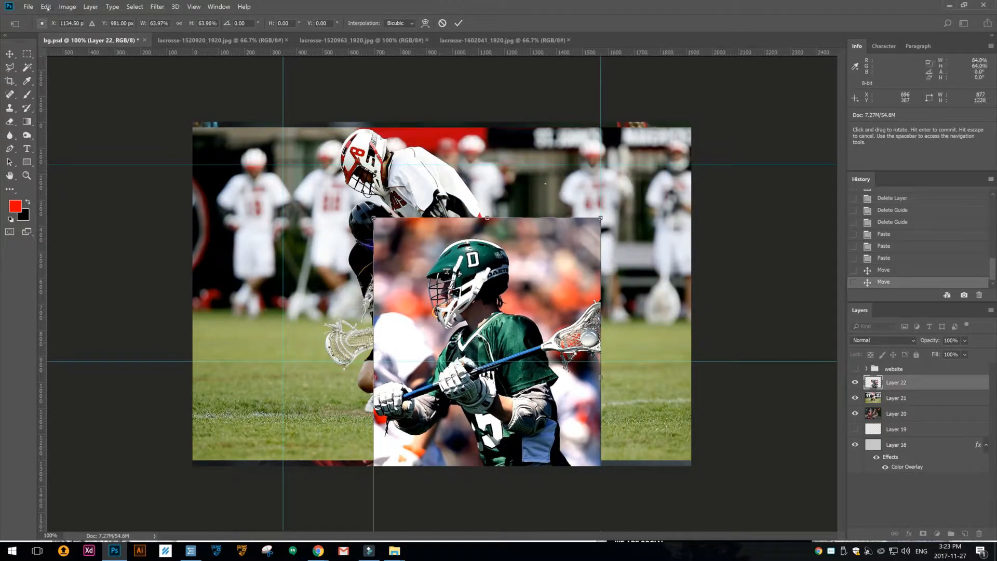
pyautogui.click(46, 8)
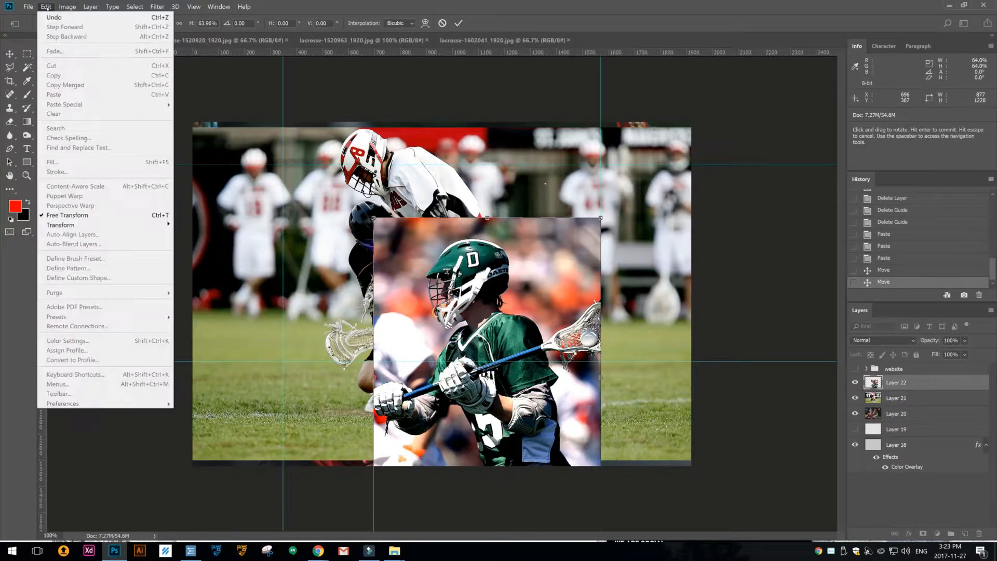
pyautogui.moveTo(60, 224)
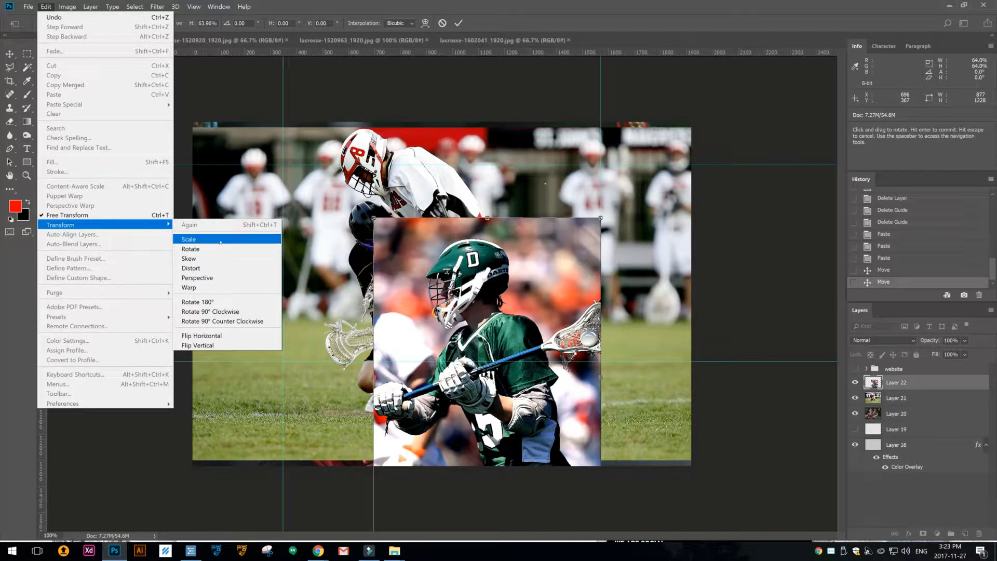
pyautogui.click(606, 229)
pyautogui.moveTo(600, 218); pyautogui.dragTo(534, 271)
pyautogui.moveTo(521, 345); pyautogui.dragTo(671, 191)
pyautogui.moveTo(705, 319); pyautogui.dragTo(767, 388)
pyautogui.moveTo(664, 319); pyautogui.dragTo(661, 293)
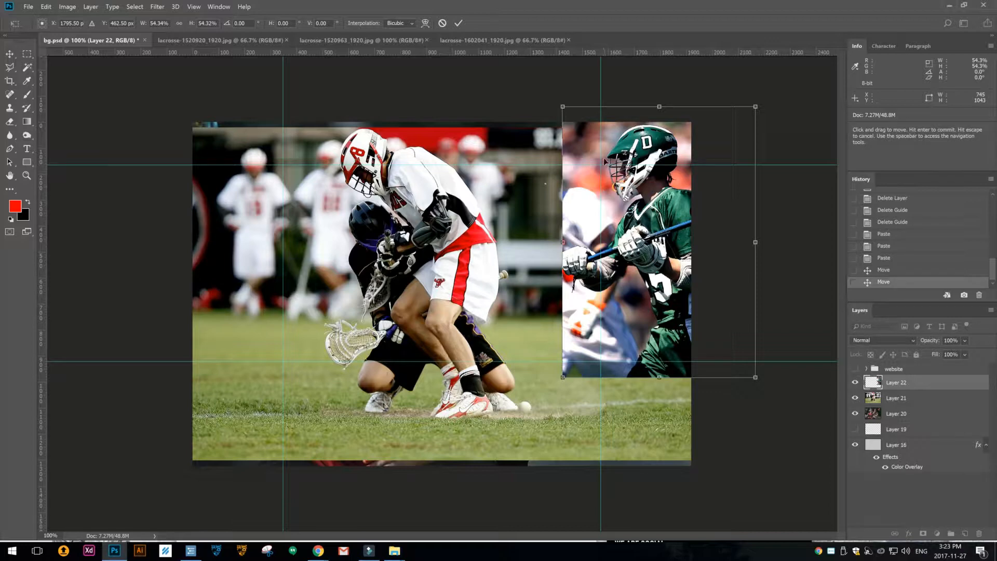
pyautogui.moveTo(661, 294)
pyautogui.mouseDown()
pyautogui.moveTo(636, 293)
pyautogui.moveTo(646, 293)
pyautogui.mouseUp()
pyautogui.moveTo(637, 189)
pyautogui.mouseDown()
pyautogui.moveTo(663, 193)
pyautogui.moveTo(648, 194)
pyautogui.mouseUp()
pyautogui.click(10, 54)
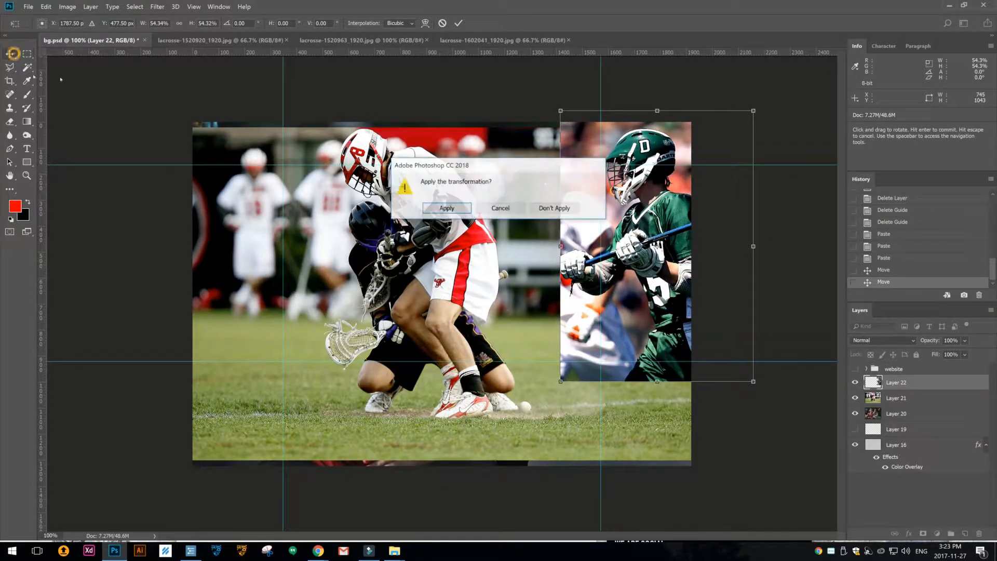
pyautogui.click(446, 208)
# Step: Shift the face-off photo on Layer 21 up and to the right, and hide that layer
pyautogui.moveTo(463, 252); pyautogui.dragTo(488, 235)
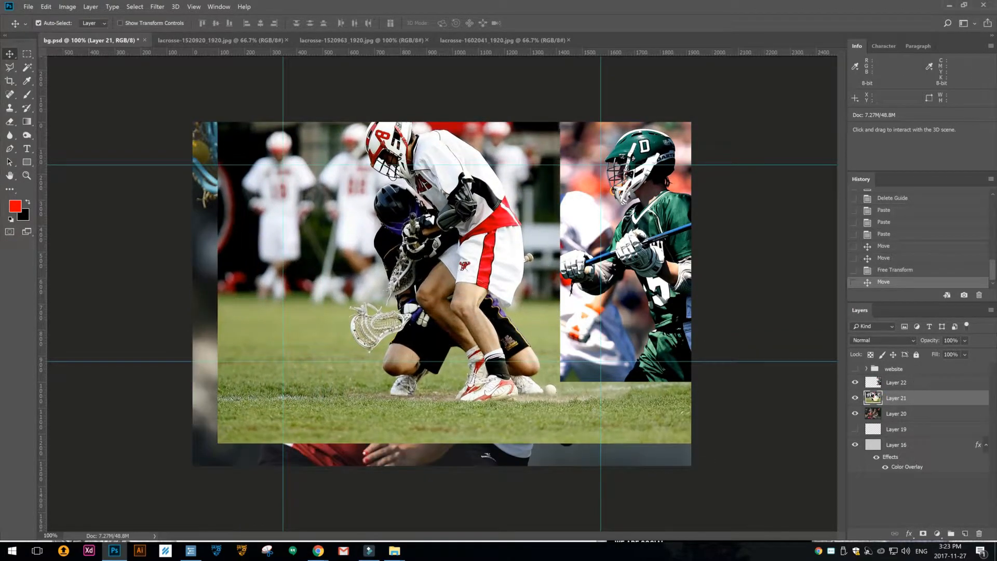
pyautogui.click(855, 398)
# Step: Scale the two-player photo on Layer 20 to about 60%, place it overlapping the canvas's upper-left edge, and apply the transformation
pyautogui.click(869, 415)
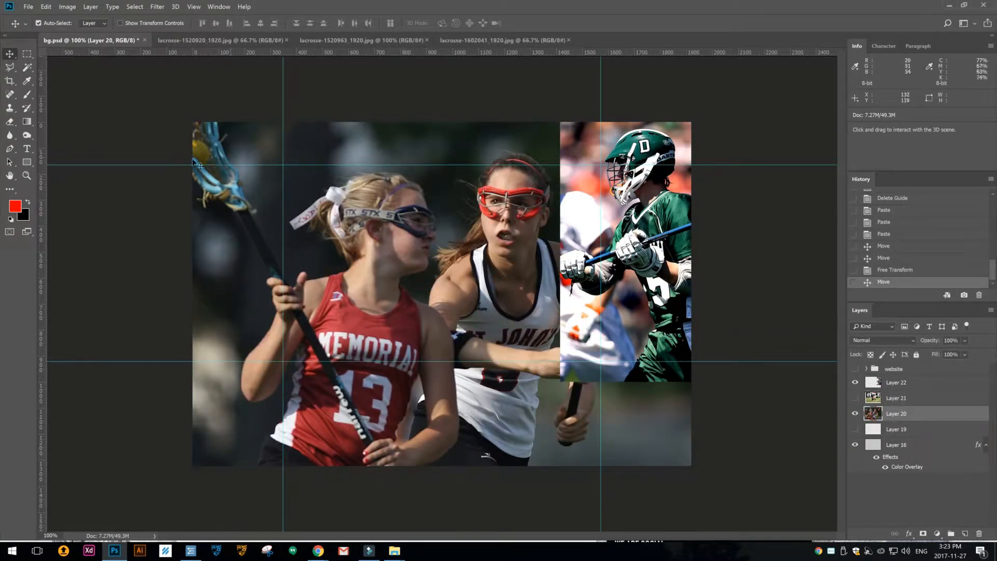
pyautogui.hotkey('ctrl', 't')
pyautogui.moveTo(193, 123); pyautogui.dragTo(313, 164)
pyautogui.moveTo(454, 309); pyautogui.dragTo(332, 196)
pyautogui.moveTo(421, 382); pyautogui.dragTo(424, 385)
pyautogui.moveTo(372, 351); pyautogui.dragTo(372, 347)
pyautogui.press('v')
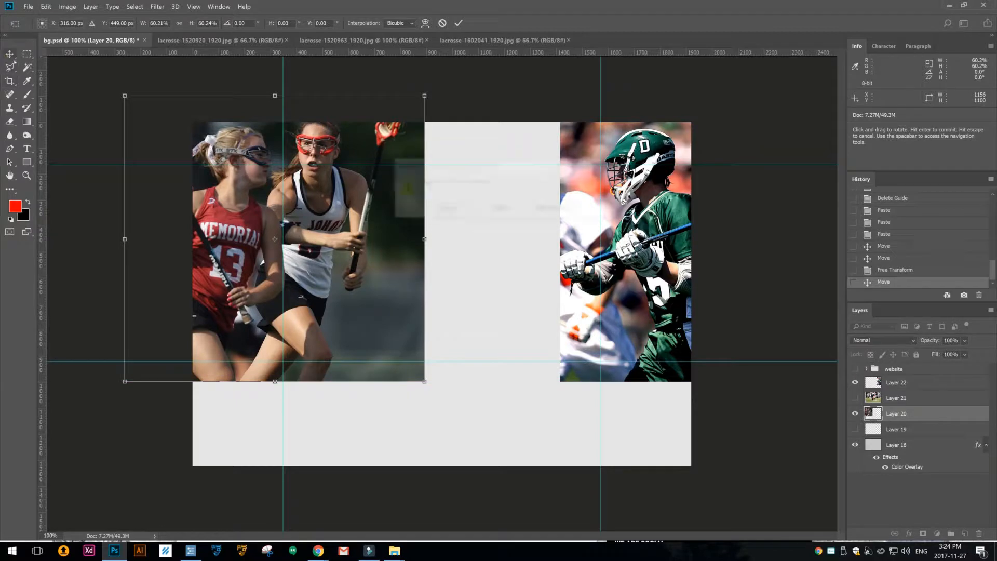
pyautogui.click(440, 209)
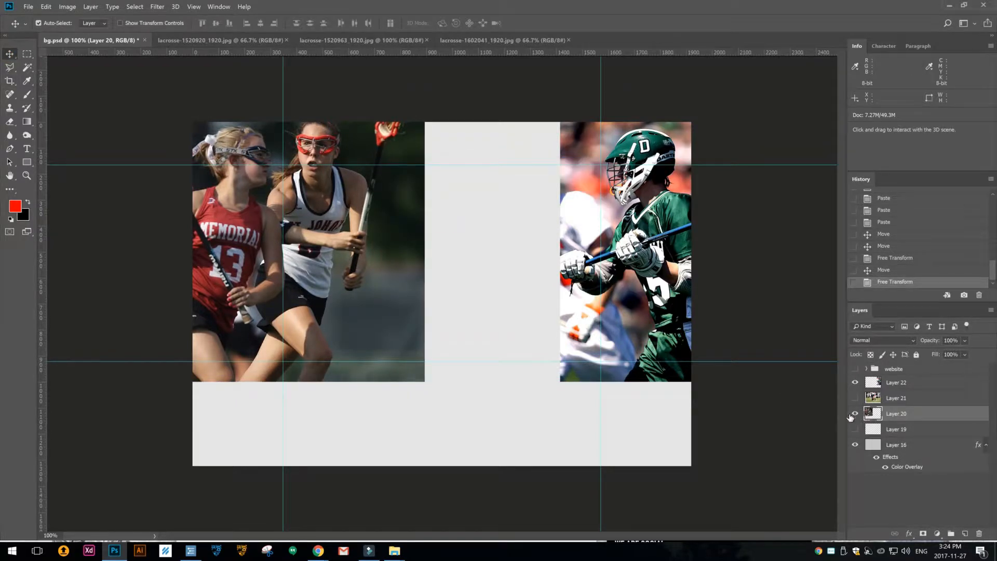
# Step: Hide Layers 22 and 20, show the face-off photo on Layer 21, and move it farther right
pyautogui.click(855, 383)
pyautogui.click(854, 398)
pyautogui.click(876, 399)
pyautogui.moveTo(445, 269)
pyautogui.mouseDown()
pyautogui.moveTo(465, 282)
pyautogui.moveTo(464, 271)
pyautogui.mouseUp()
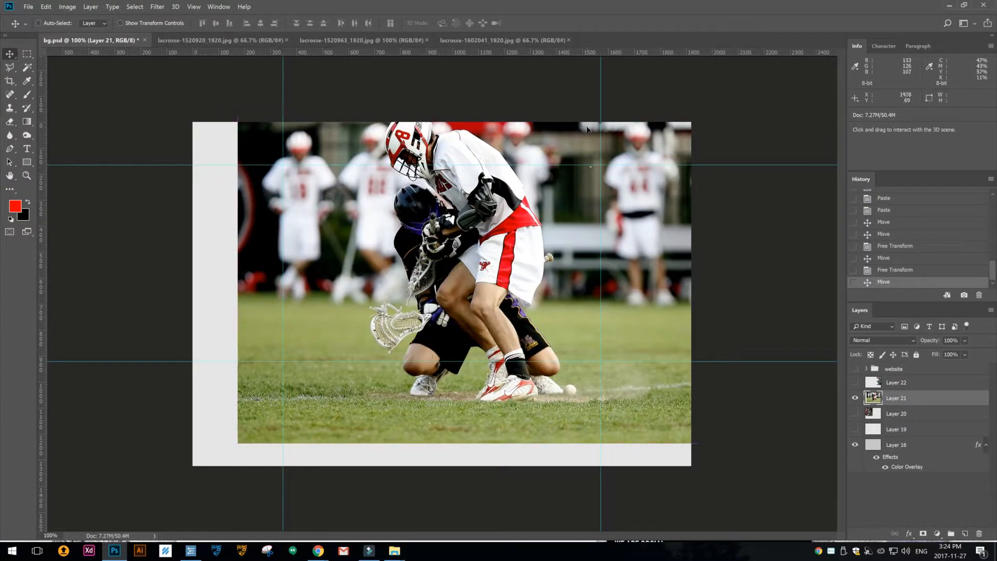
# Step: Start a free transform on the face-off photo on Layer 21 and scale it to about 71%
pyautogui.hotkey('ctrl', 't')
pyautogui.moveTo(737, 111); pyautogui.dragTo(665, 159)
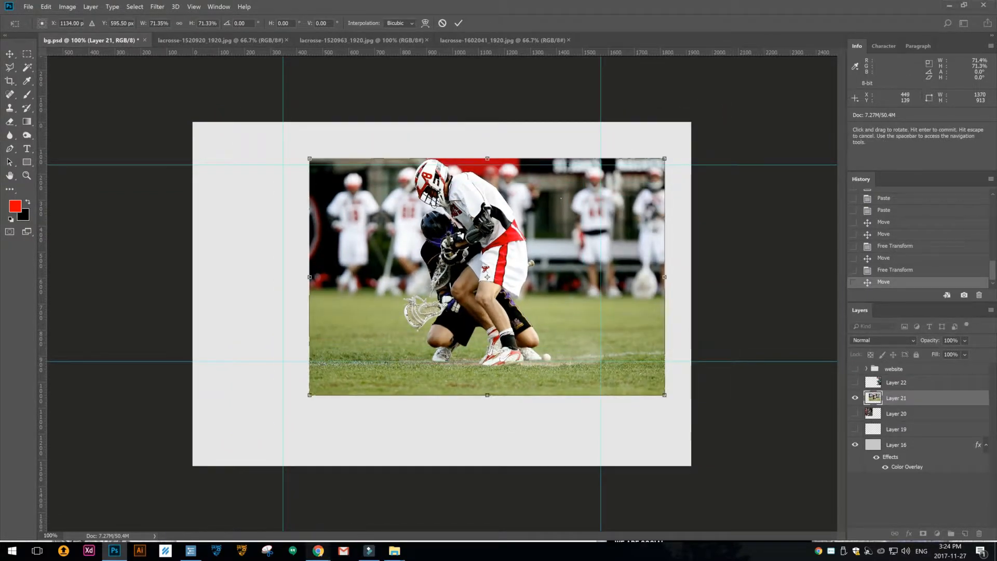
# Step: Switch to Chrome and examine how the player photos sit around the header and sponsor area of the X-Treme Pro League site
pyautogui.moveTo(318, 551)
pyautogui.click(368, 492)
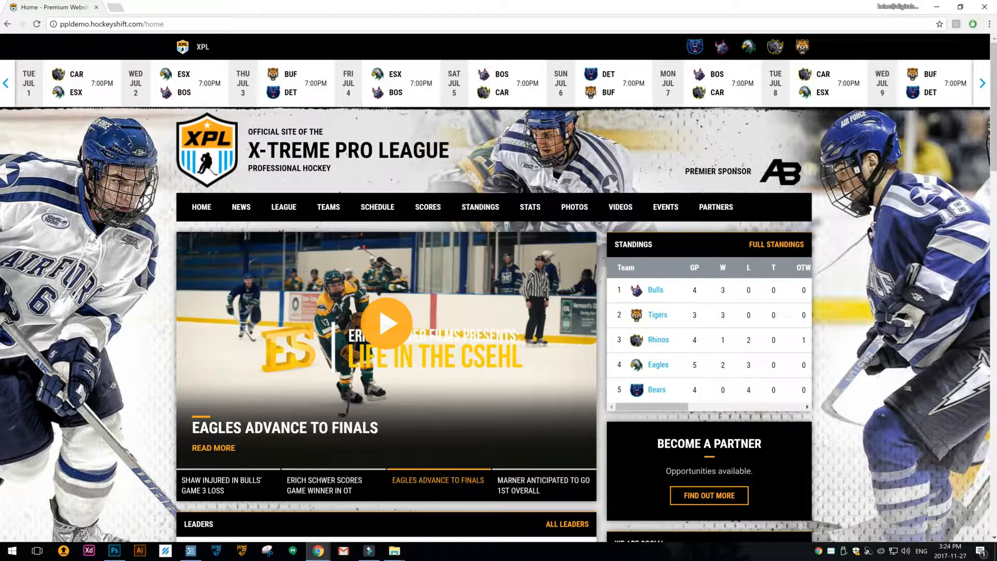
pyautogui.moveTo(712, 172); pyautogui.dragTo(777, 174)
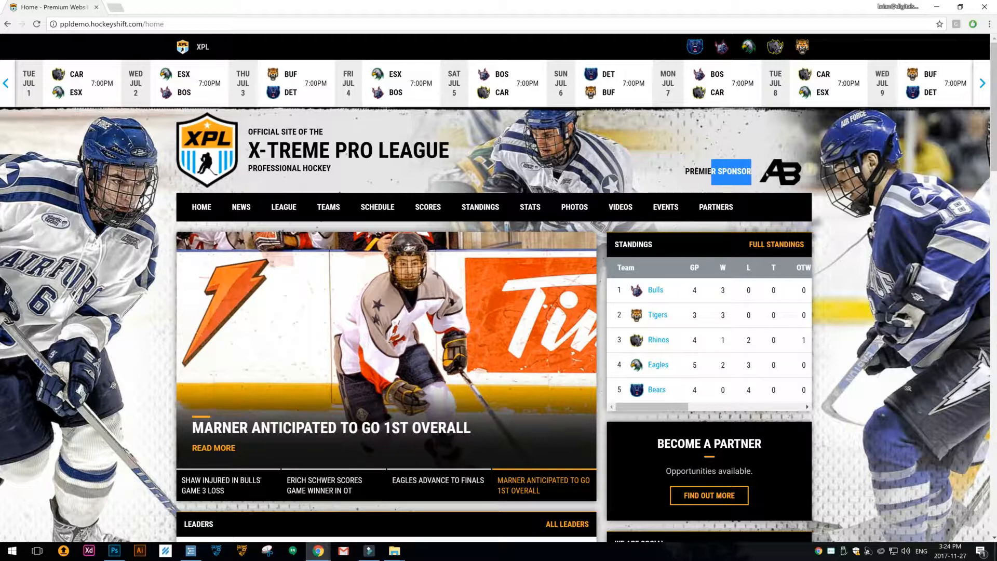
pyautogui.click(739, 171)
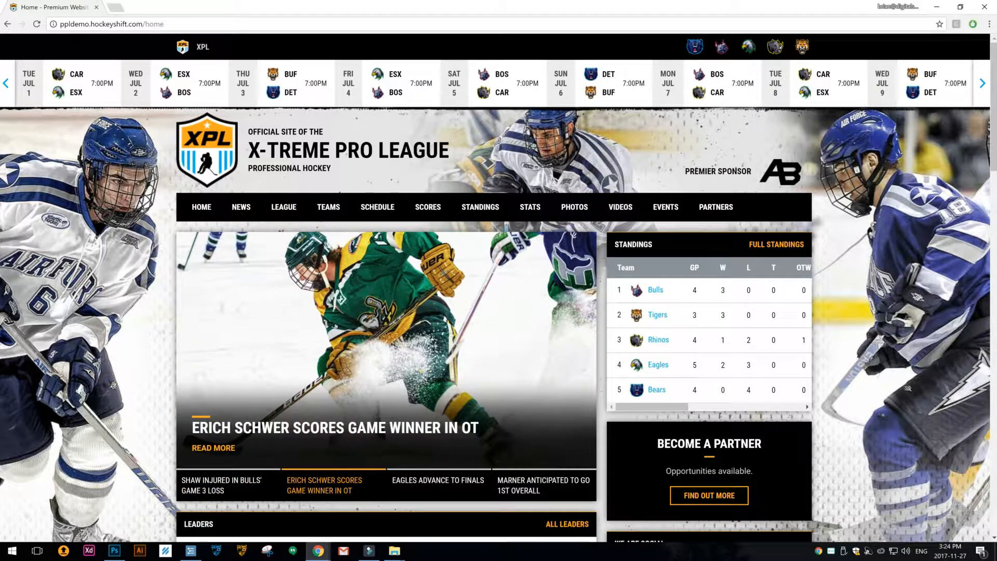
# Step: Return to Photoshop, scale the face-off photo to about 45% at the canvas's upper edge, apply the transformation, and show Layers 22 and 20
pyautogui.click(115, 551)
pyautogui.moveTo(661, 158); pyautogui.dragTo(593, 117)
pyautogui.moveTo(451, 227); pyautogui.dragTo(457, 221)
pyautogui.click(9, 54)
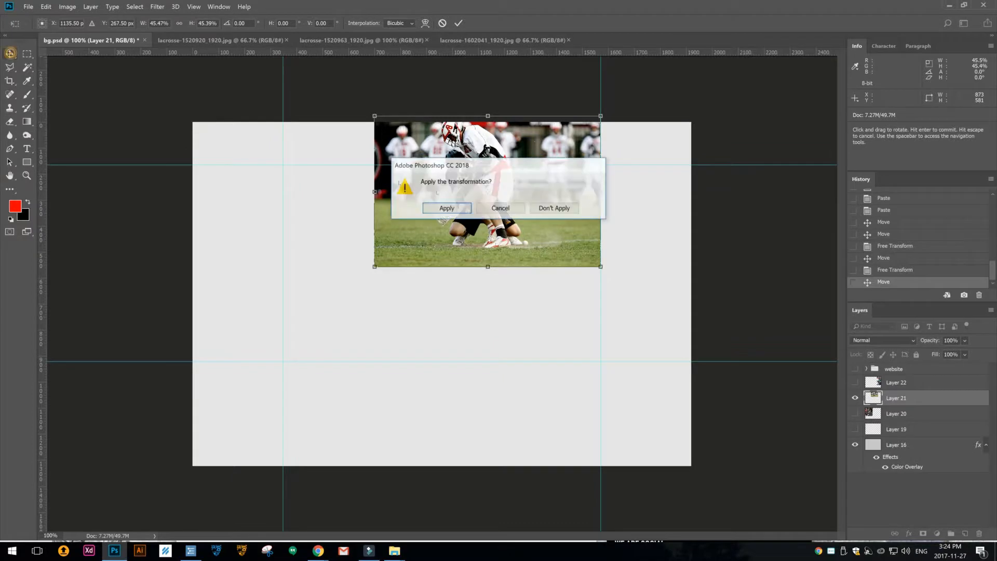
pyautogui.click(447, 209)
pyautogui.click(855, 383)
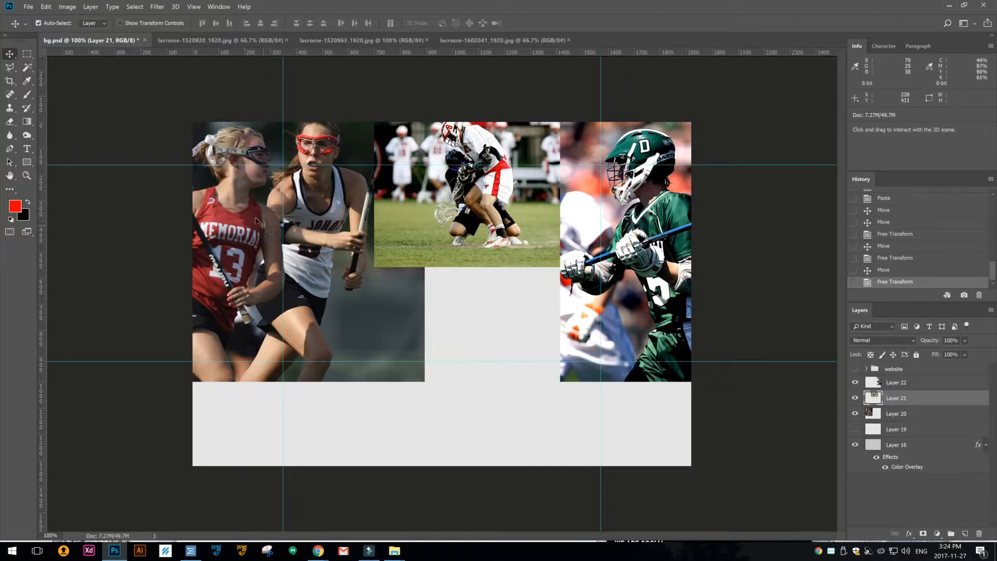
# Step: Brighten the two-player photo on Layer 20 with a Brightness/Contrast adjustment
pyautogui.click(869, 414)
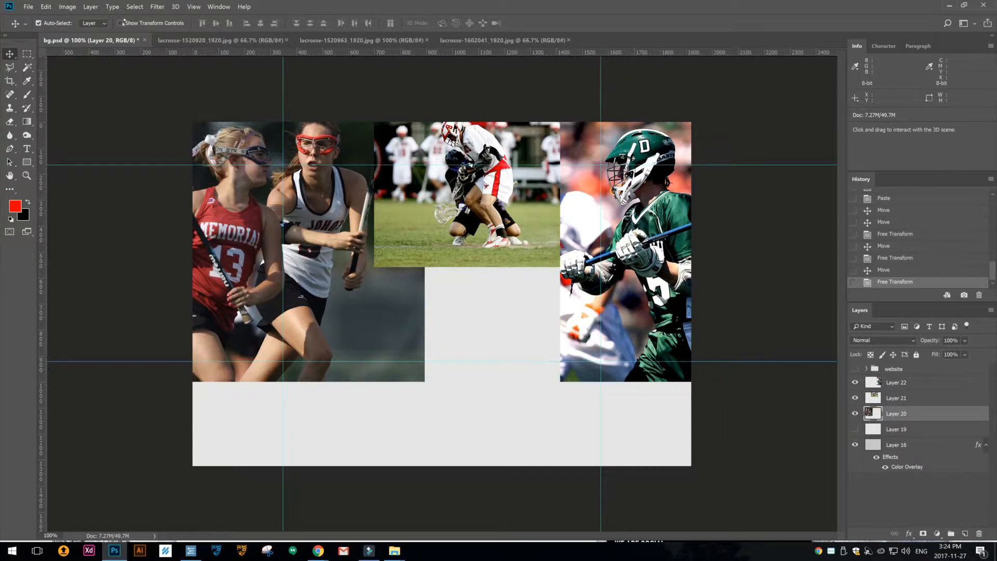
pyautogui.click(68, 8)
pyautogui.moveTo(130, 32)
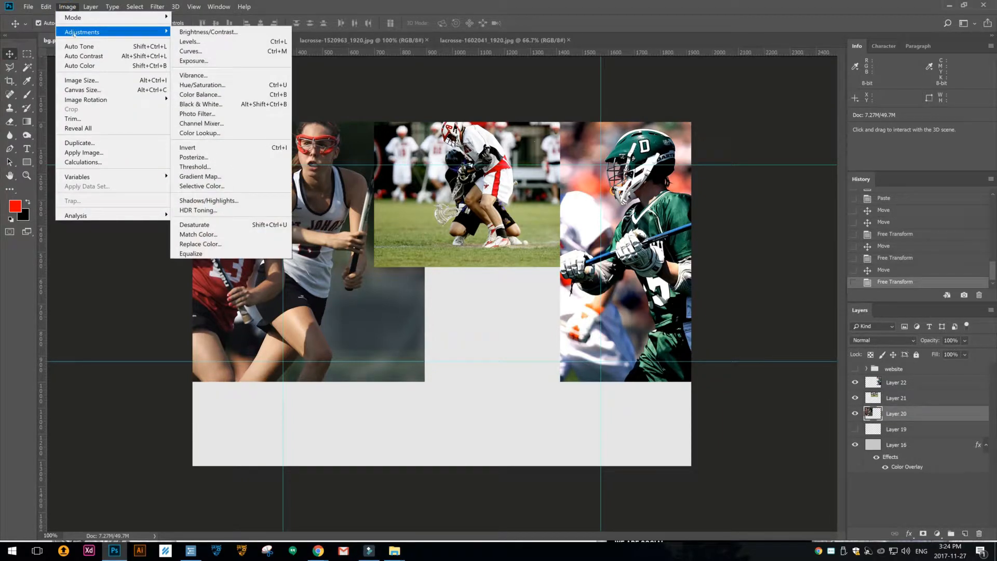
pyautogui.click(190, 33)
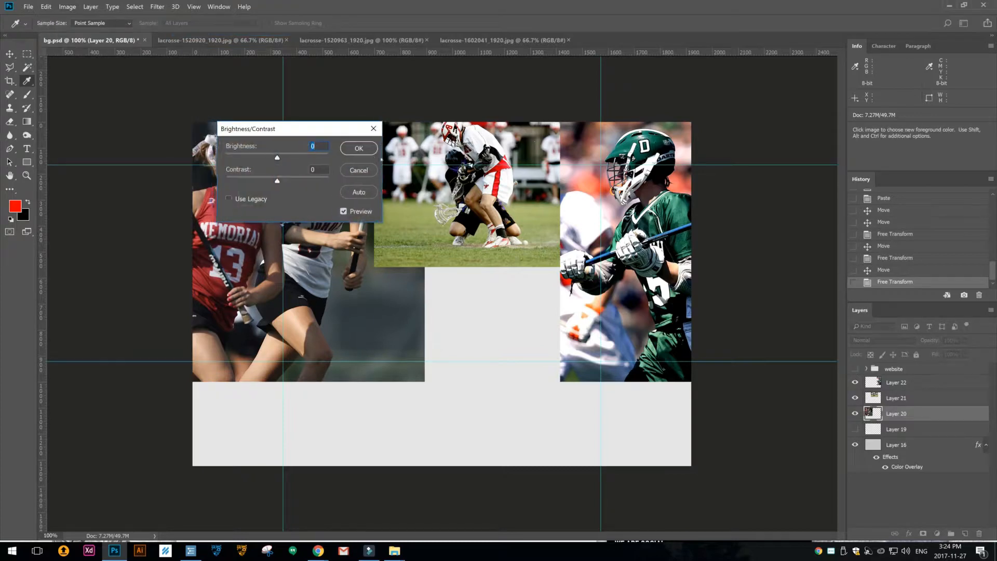
pyautogui.moveTo(331, 130); pyautogui.dragTo(502, 177)
pyautogui.moveTo(453, 206); pyautogui.dragTo(478, 205)
pyautogui.click(523, 197)
pyautogui.press('v')
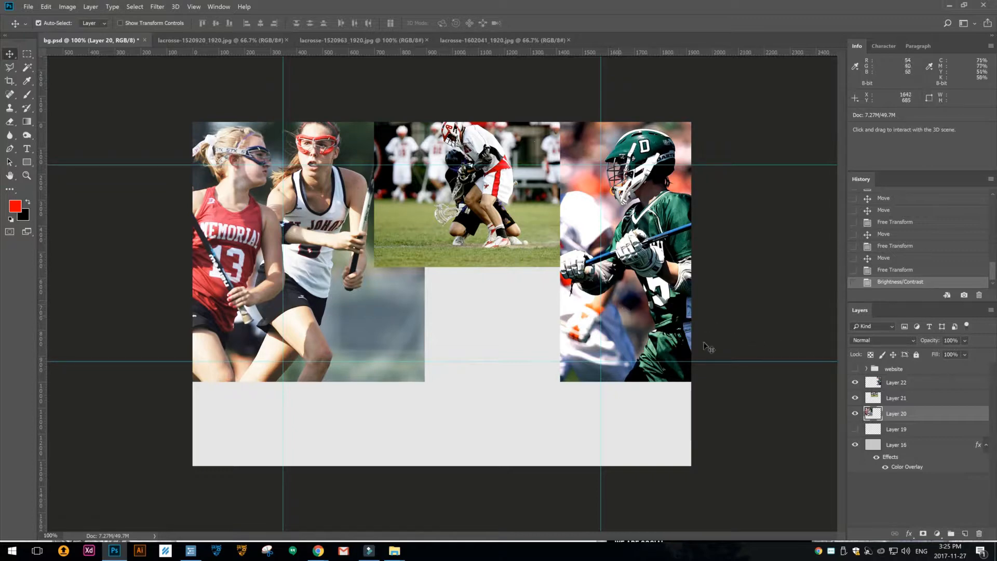
# Step: Apply a second Brightness/Contrast adjustment to the two-player photo on Layer 20 with contrast set to 49
pyautogui.click(66, 6)
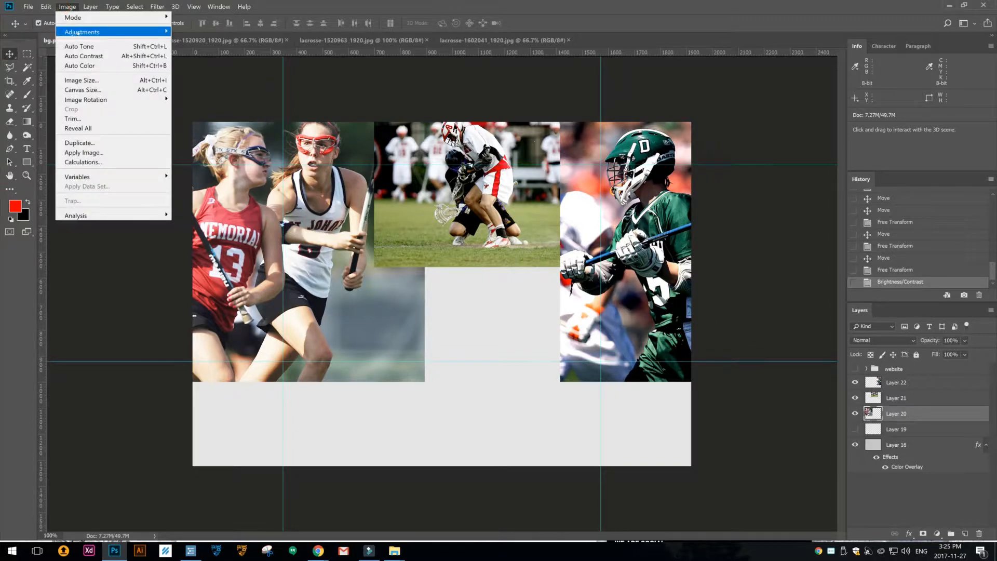
pyautogui.moveTo(83, 32)
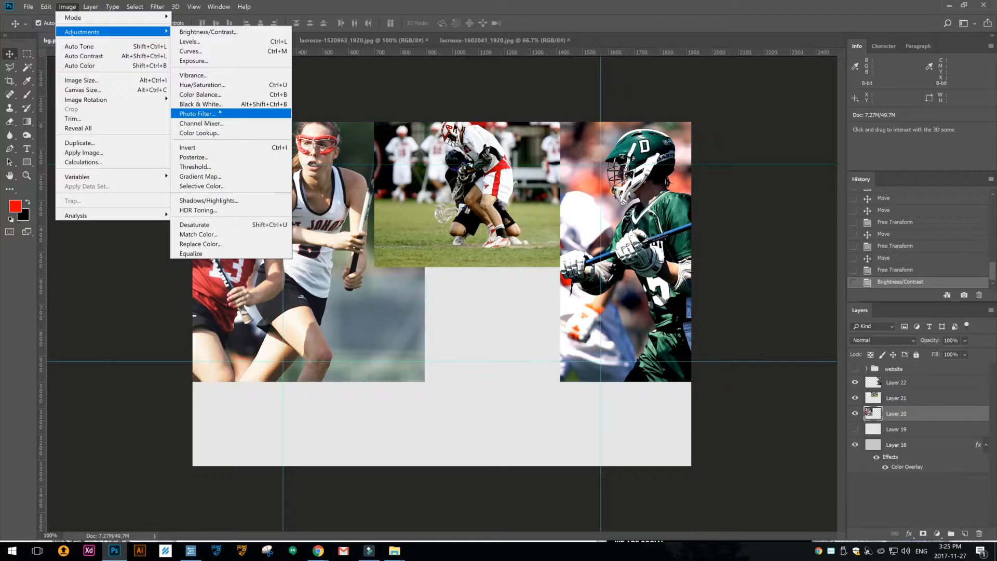
pyautogui.click(208, 31)
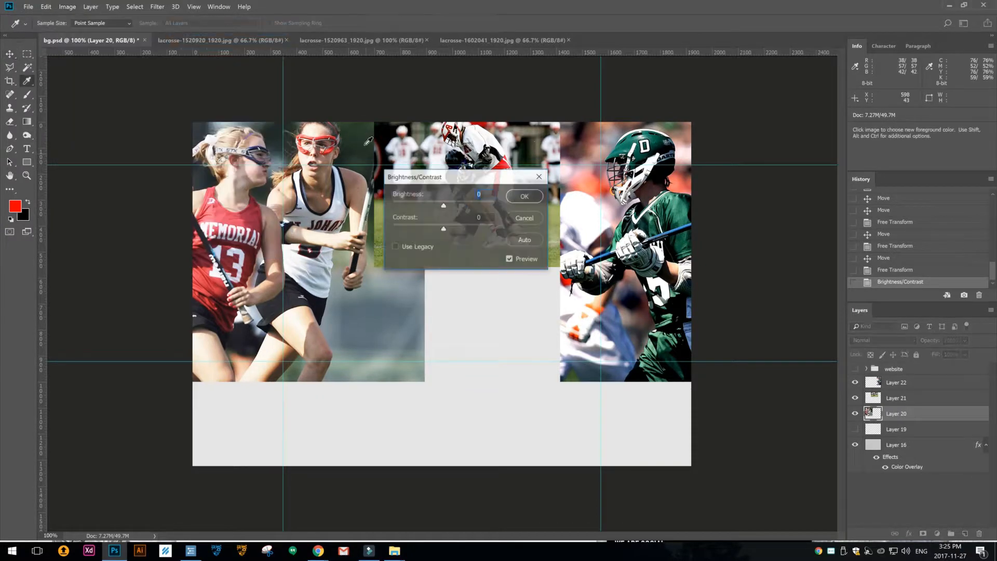
pyautogui.moveTo(444, 229); pyautogui.dragTo(457, 229)
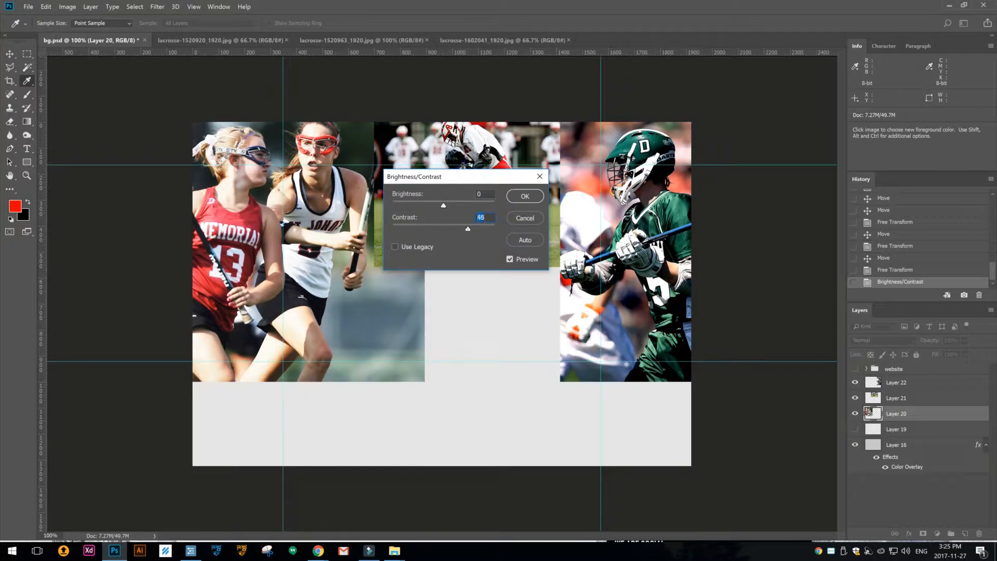
pyautogui.moveTo(470, 229); pyautogui.dragTo(469, 229)
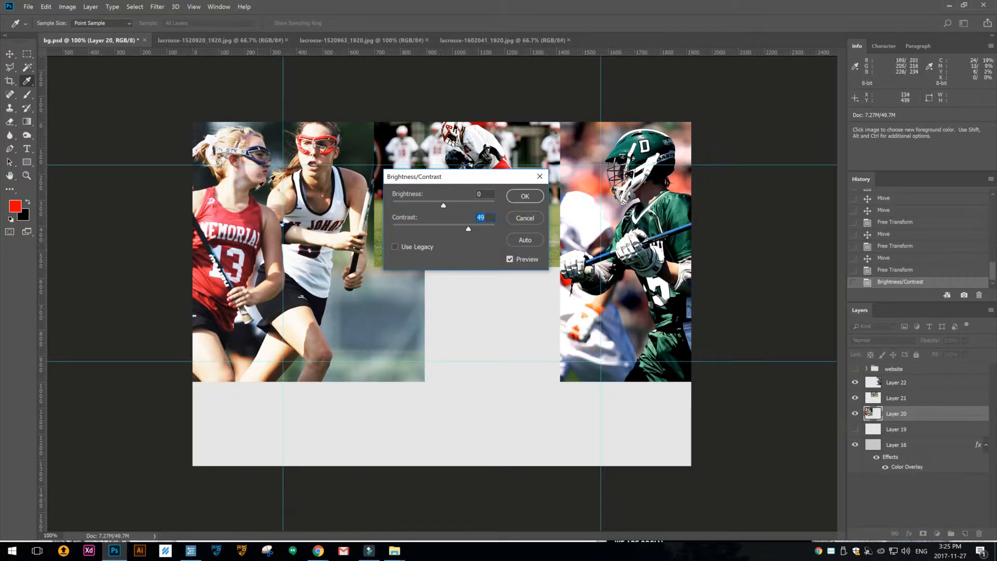
pyautogui.click(525, 196)
pyautogui.press('v')
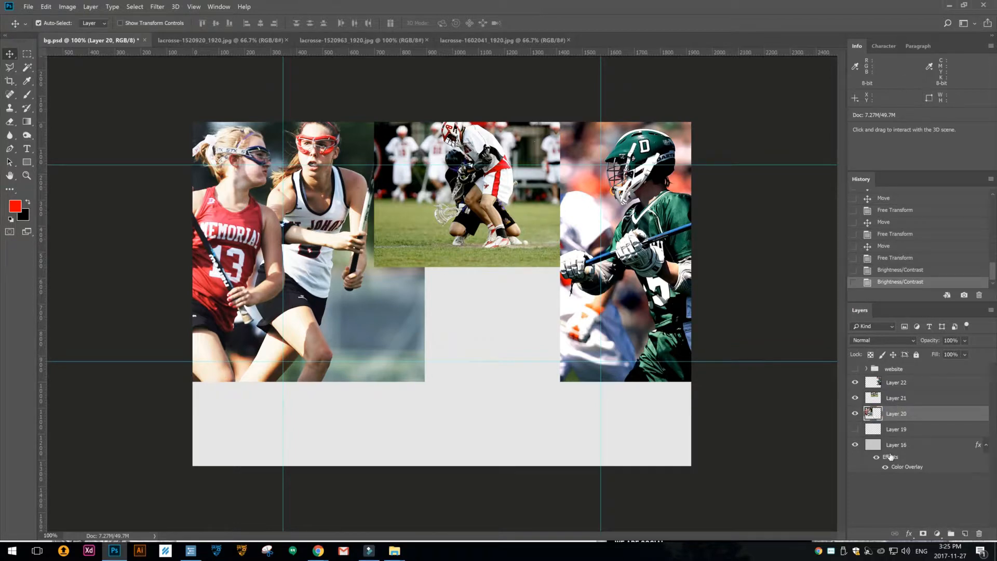
# Step: Add a layer mask to each of the three photo layers, Layers 20, 21 and 22
pyautogui.click(922, 533)
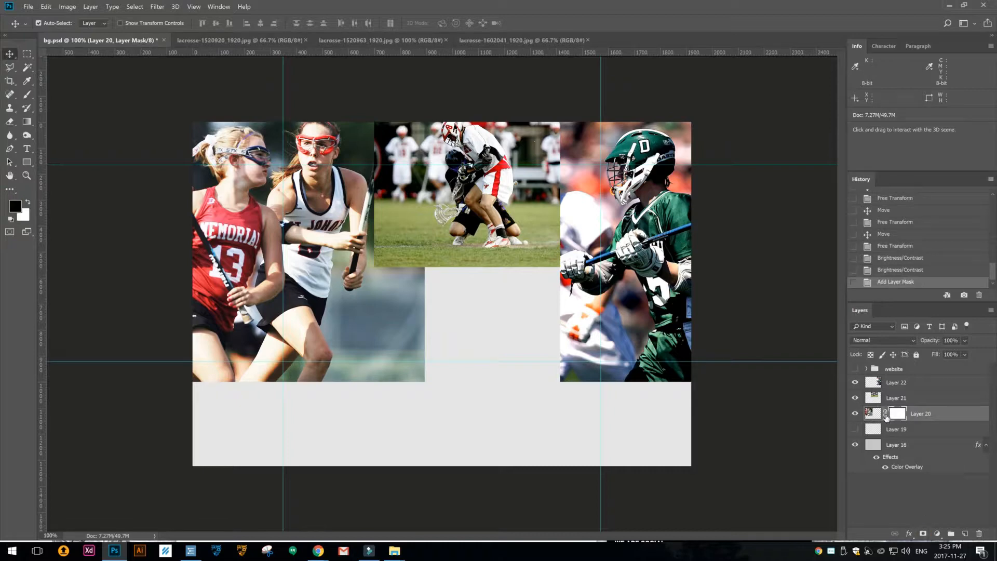
pyautogui.click(874, 398)
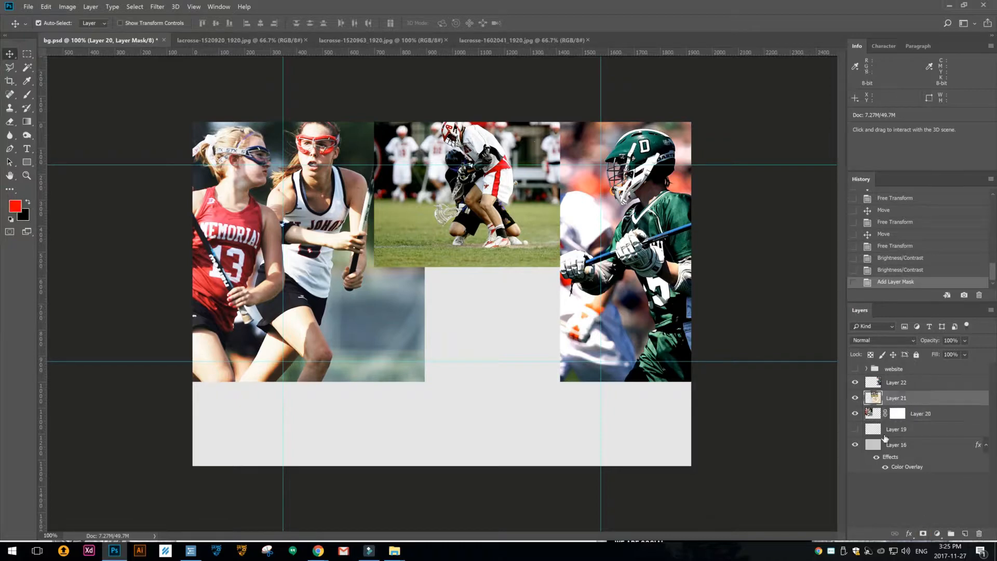
pyautogui.click(923, 533)
pyautogui.click(873, 382)
pyautogui.click(923, 534)
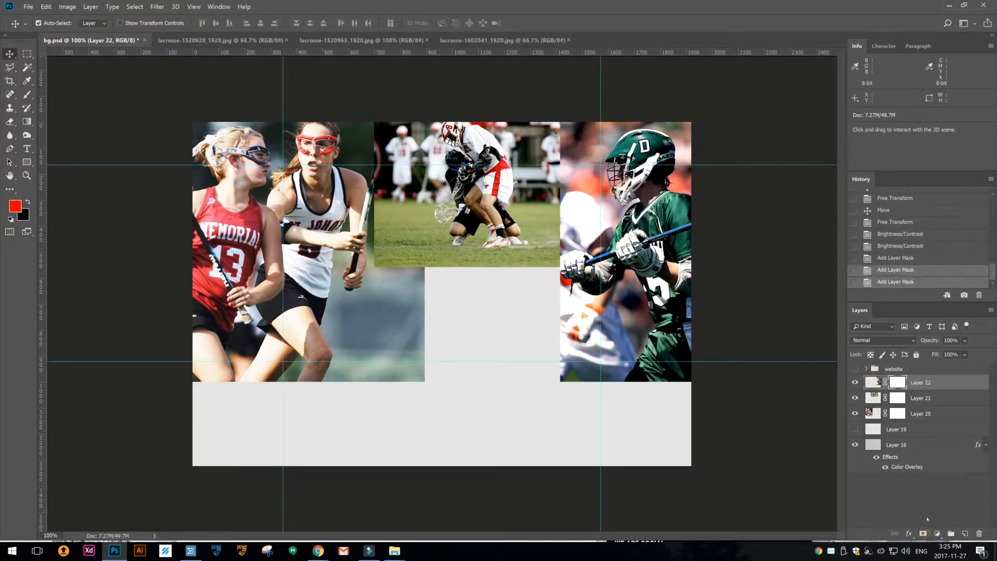
# Step: Make the mask of Layer 20 the active target and activate the Gradient tool
pyautogui.click(874, 383)
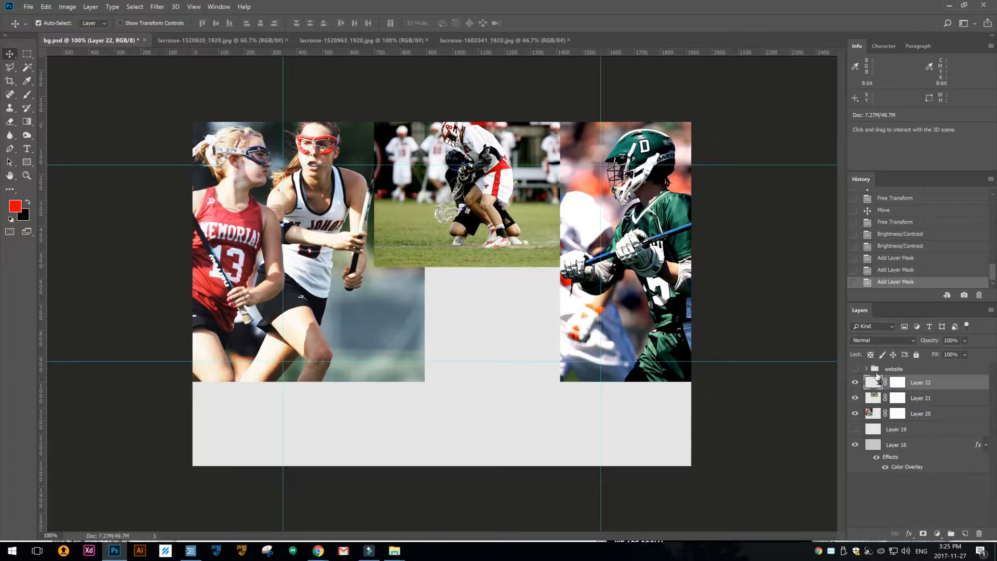
pyautogui.click(870, 399)
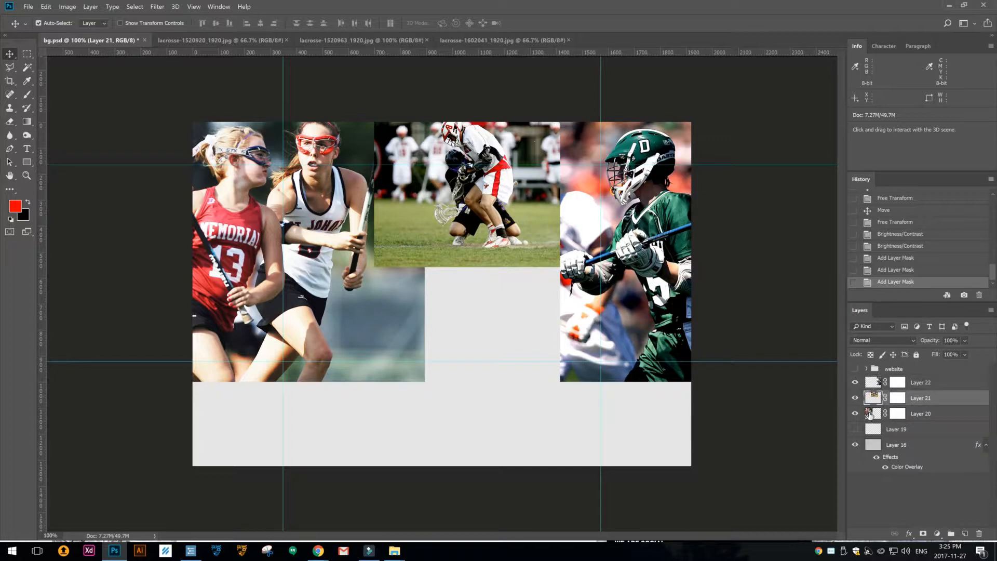
pyautogui.click(873, 414)
pyautogui.click(892, 414)
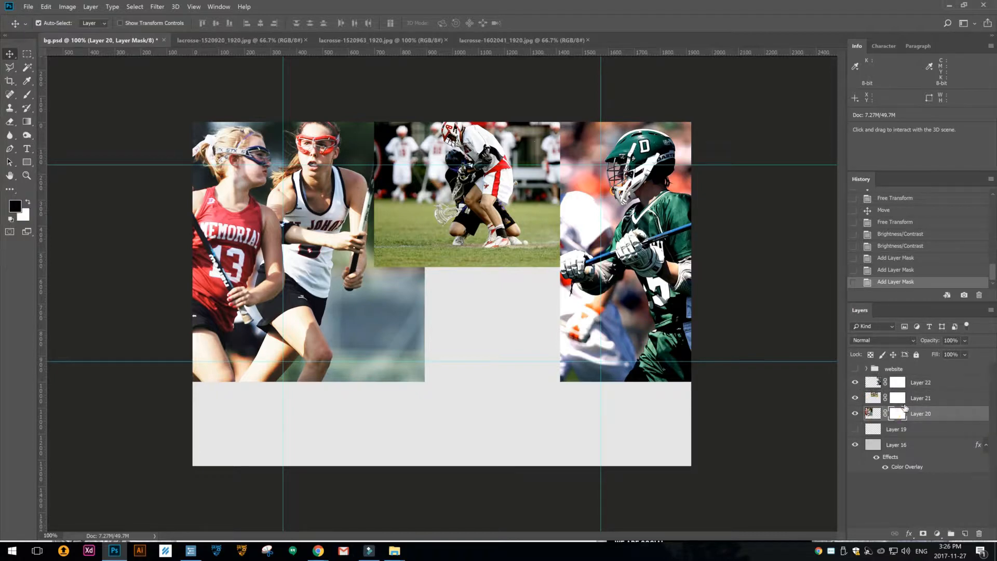
pyautogui.click(875, 415)
pyautogui.click(896, 414)
pyautogui.click(874, 414)
pyautogui.click(898, 414)
pyautogui.click(26, 122)
pyautogui.rightClick(26, 121)
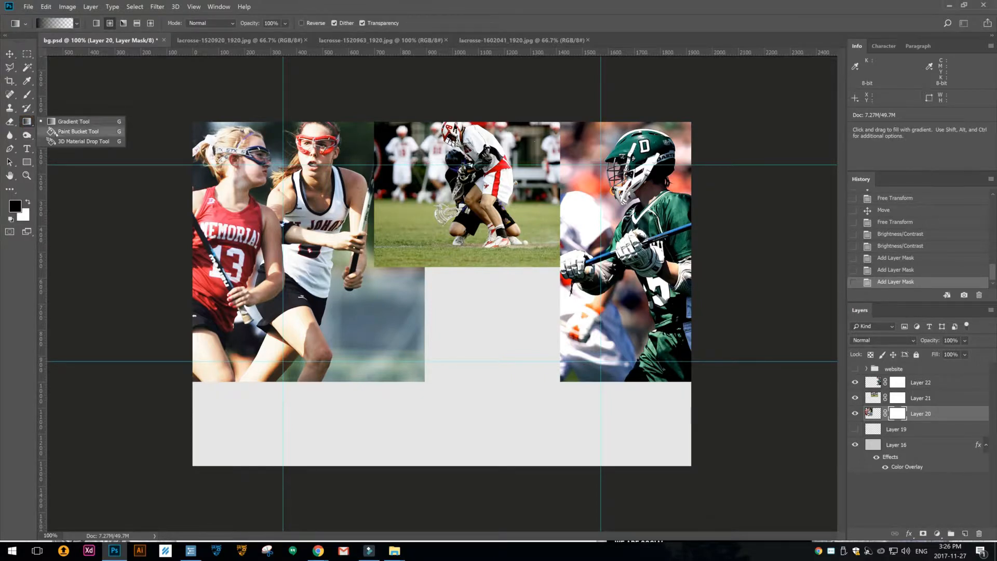
pyautogui.click(52, 132)
pyautogui.rightClick(26, 122)
pyautogui.click(52, 142)
pyautogui.rightClick(26, 121)
pyautogui.click(67, 122)
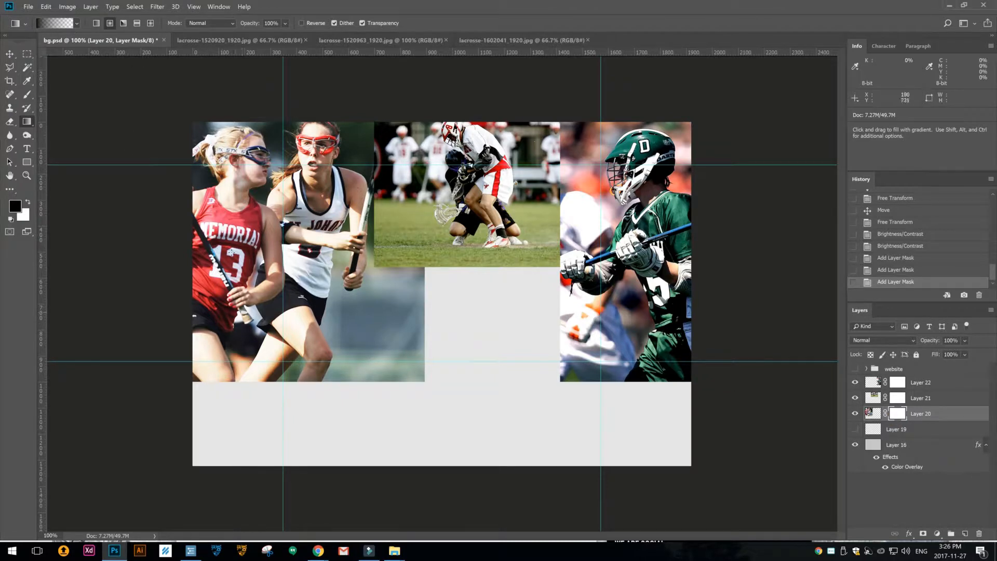
# Step: Choose the Foreground to Background gradient preset, keeping black as the foreground and white as the background color
pyautogui.click(77, 24)
pyautogui.click(23, 47)
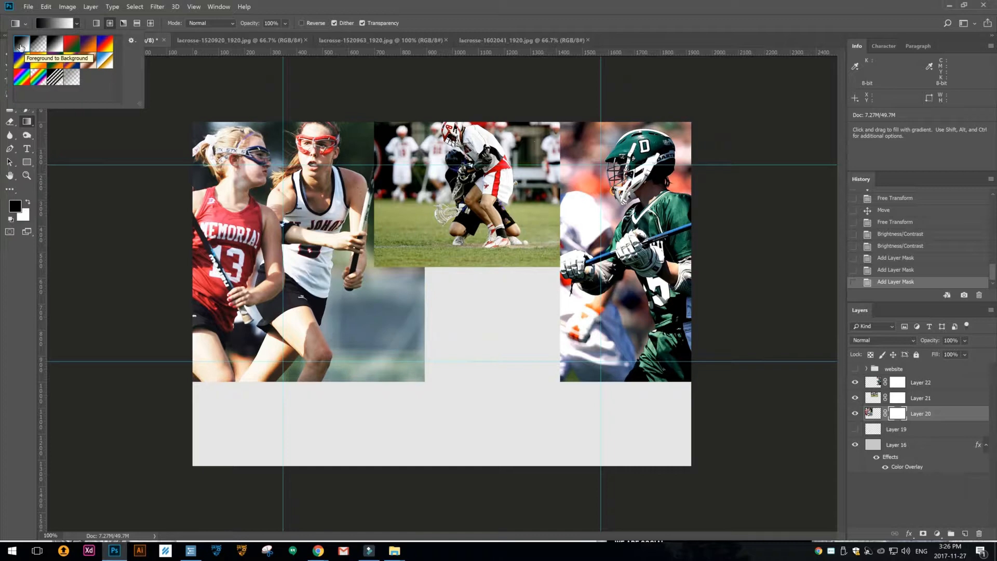
pyautogui.click(470, 3)
pyautogui.press('x')
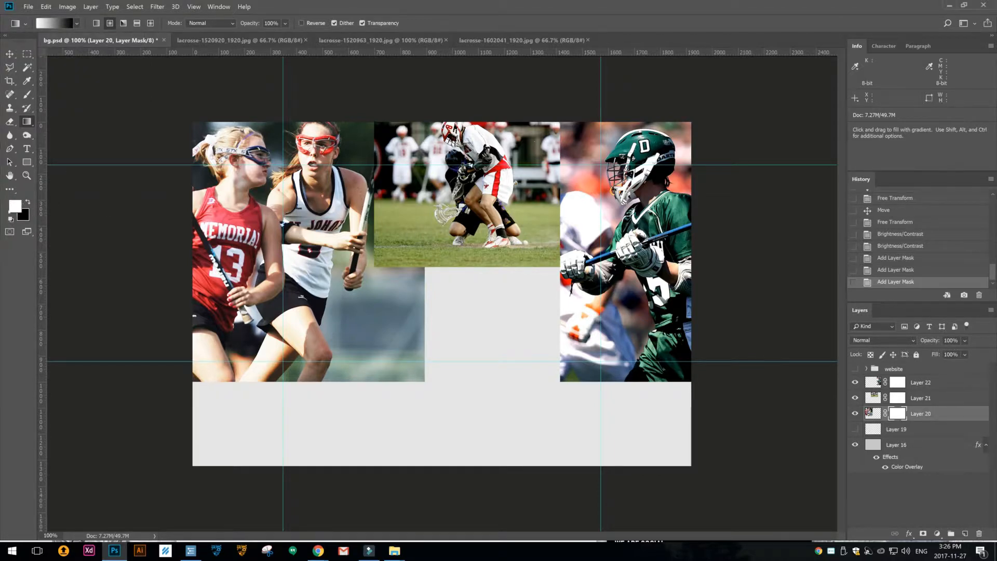
pyautogui.click(28, 203)
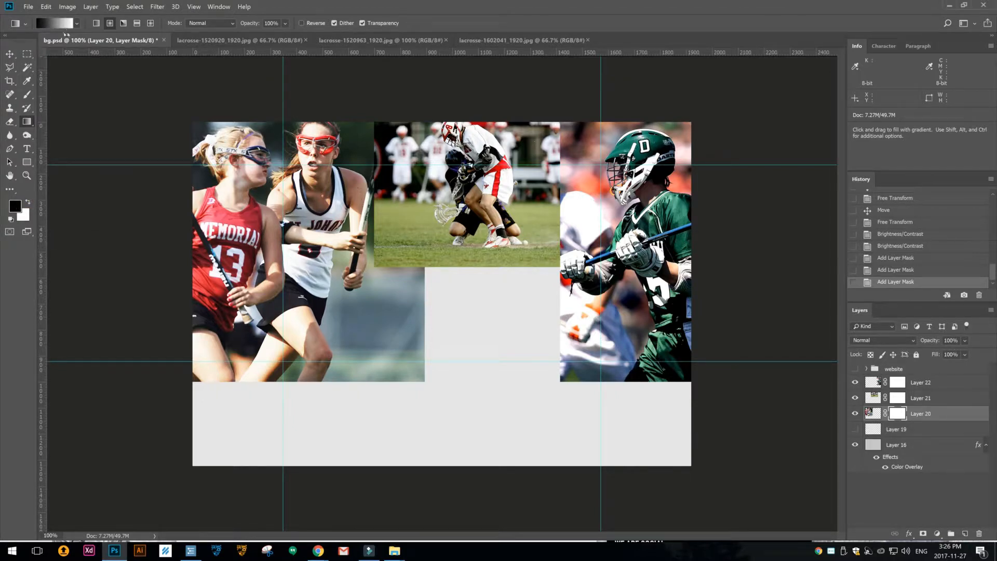
# Step: Try the last transparent gradient preset upward from the lower edge of the two-player photo on Layer 20's mask
pyautogui.click(76, 23)
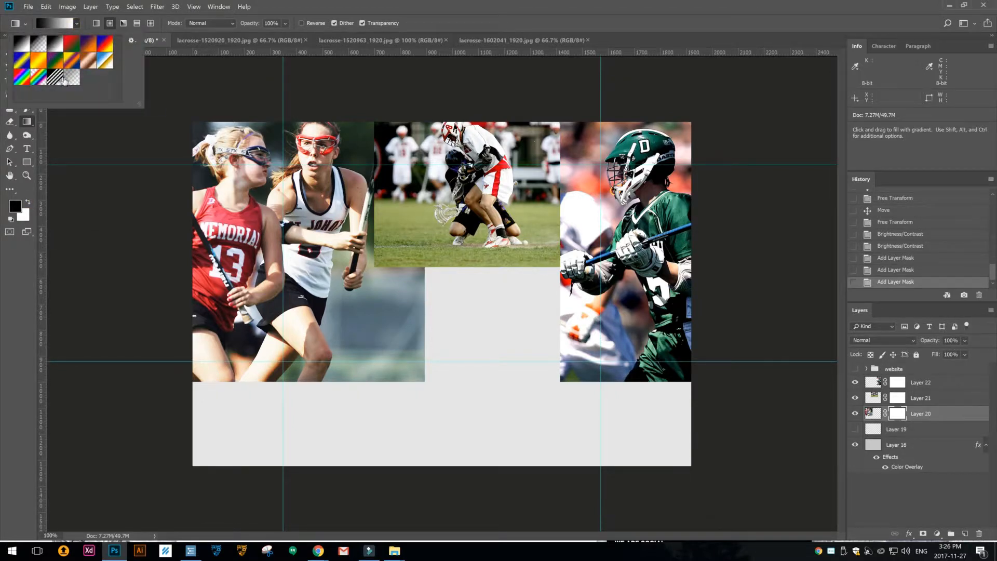
pyautogui.click(69, 78)
pyautogui.click(355, 48)
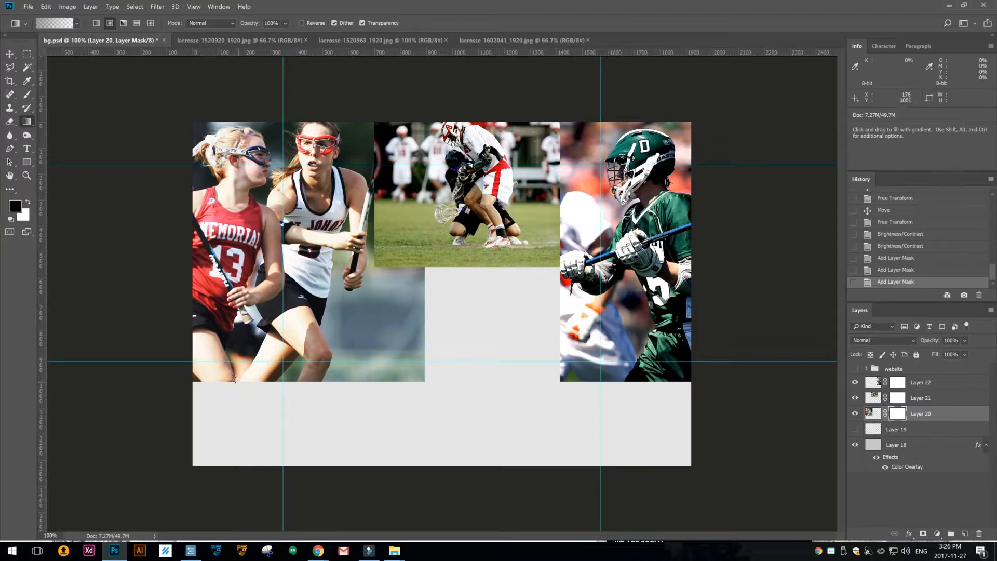
pyautogui.moveTo(236, 381); pyautogui.dragTo(237, 257)
# Step: Fade the lower and right sides of the two-player photo on Layer 20's mask with linear black-to-transparent gradients
pyautogui.click(97, 23)
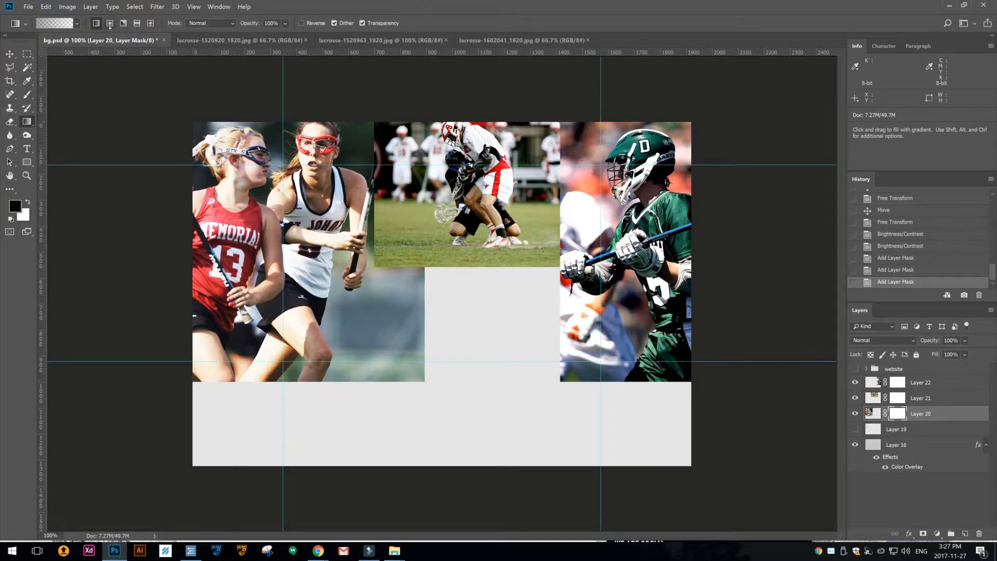
pyautogui.click(77, 23)
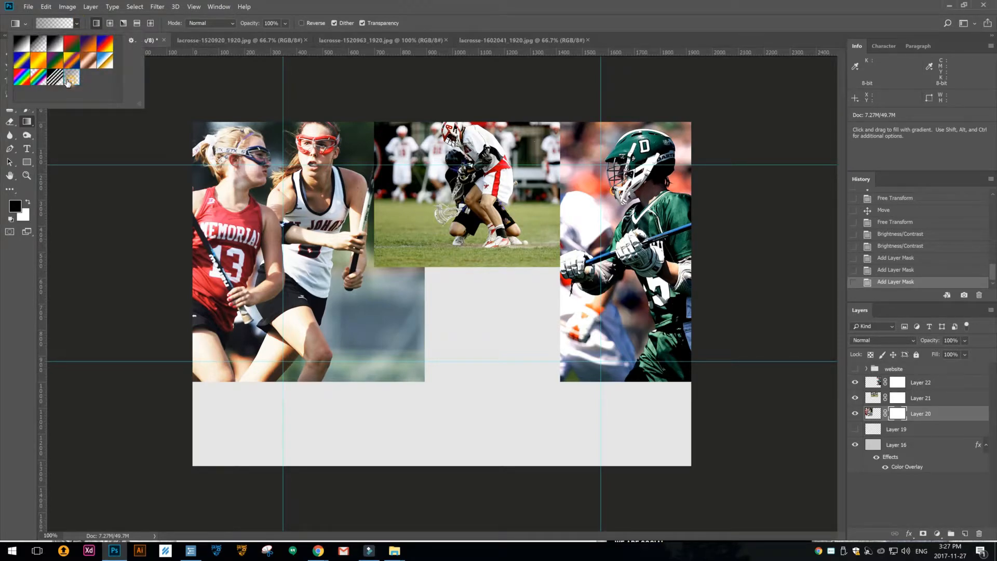
pyautogui.click(37, 40)
pyautogui.click(291, 2)
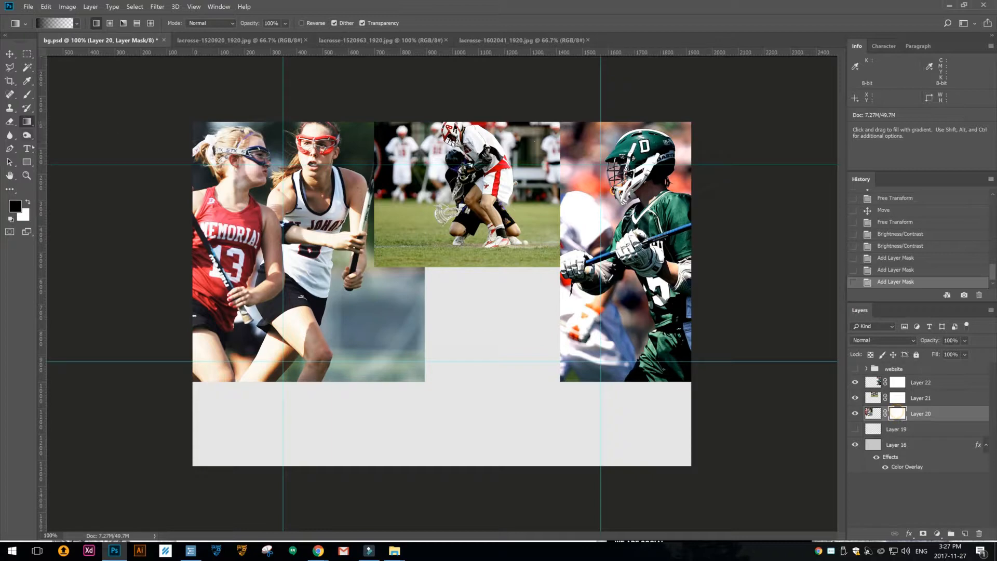
pyautogui.moveTo(254, 380); pyautogui.dragTo(246, 266)
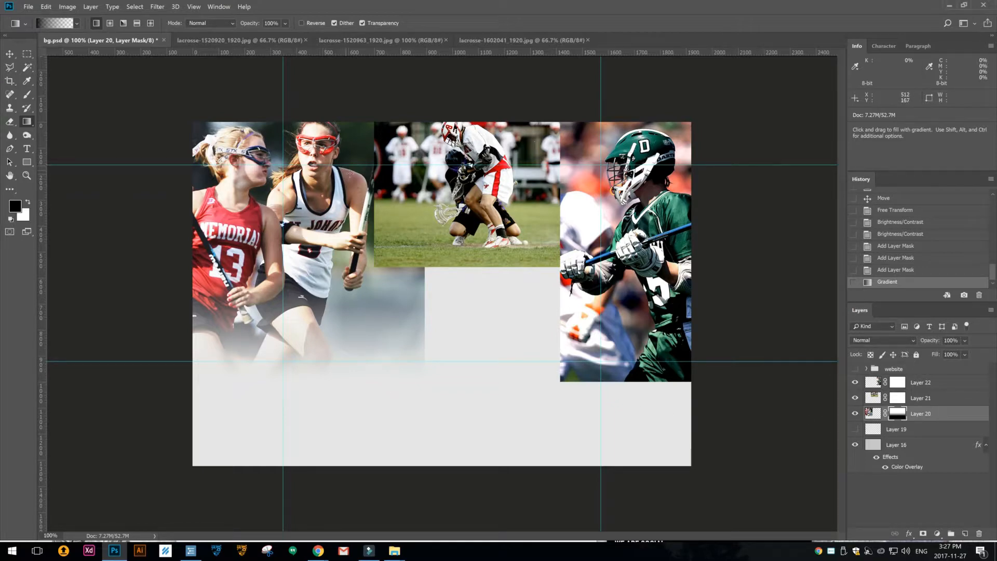
pyautogui.moveTo(349, 181); pyautogui.dragTo(266, 181)
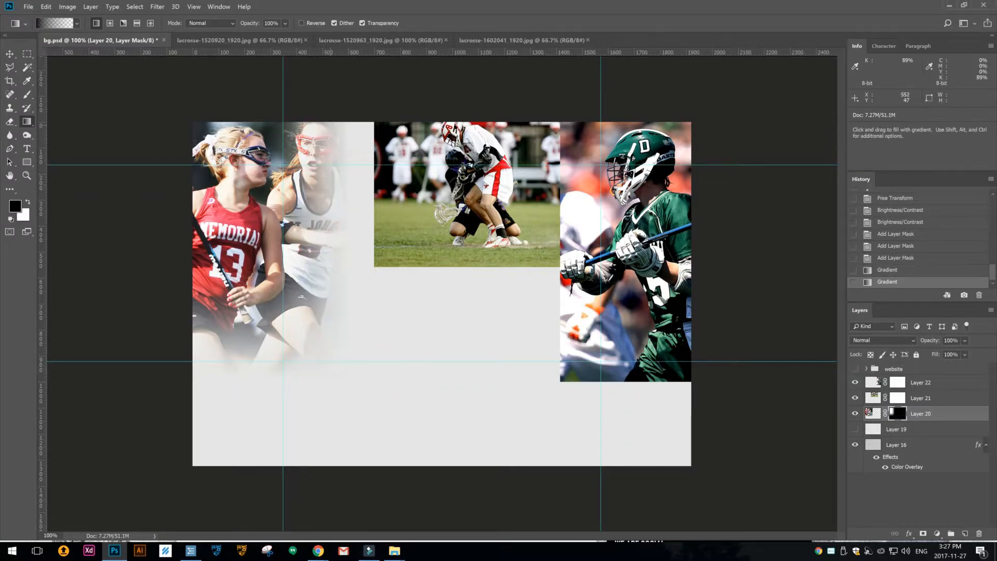
pyautogui.moveTo(346, 151); pyautogui.dragTo(273, 149)
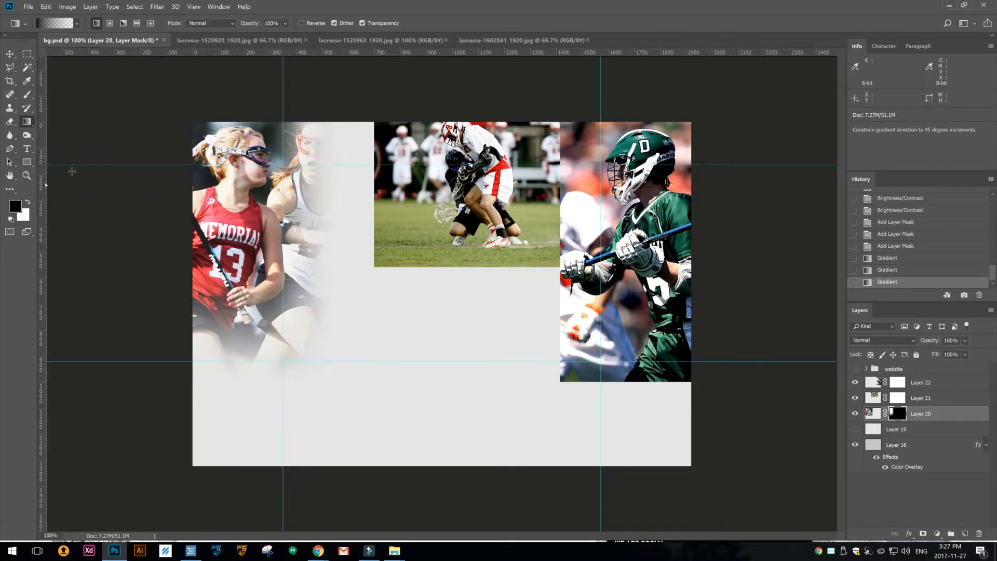
# Step: Hide the second player's head on Layer 20's mask with radial black-to-transparent gradients
pyautogui.click(27, 176)
pyautogui.click(232, 147)
pyautogui.click(232, 134)
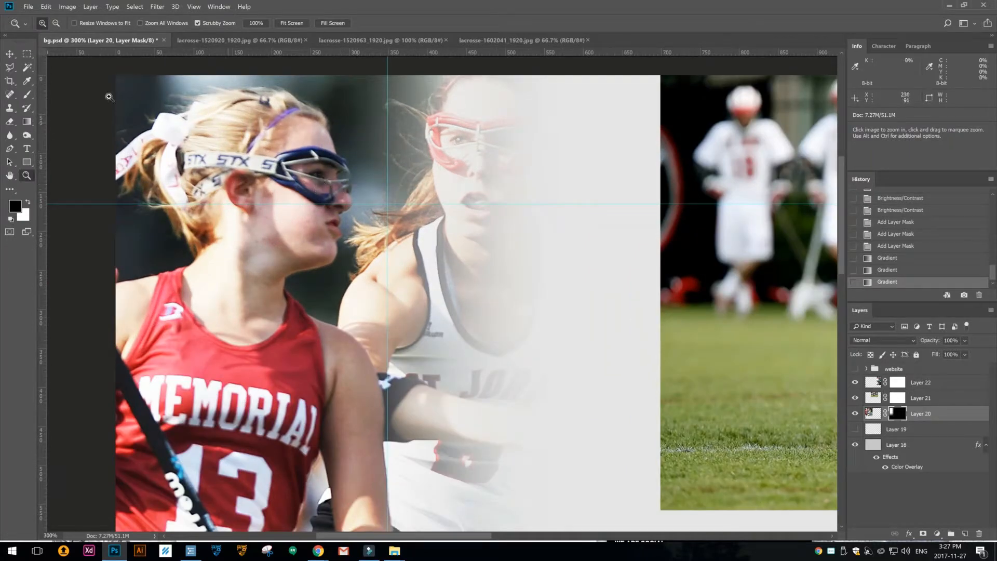
pyautogui.click(26, 121)
pyautogui.click(110, 23)
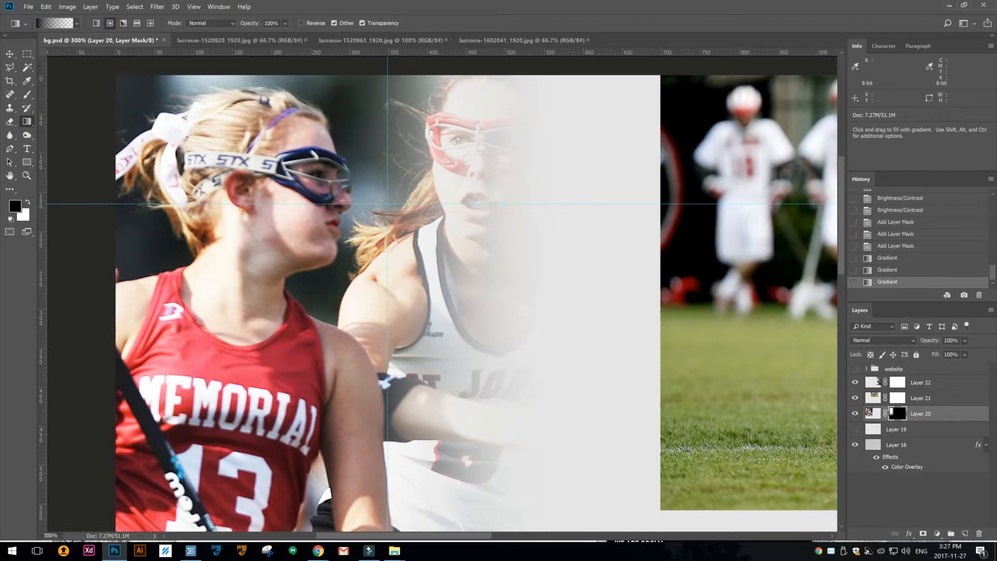
pyautogui.moveTo(469, 138)
pyautogui.mouseDown()
pyautogui.moveTo(571, 138)
pyautogui.moveTo(536, 139)
pyautogui.mouseUp()
pyautogui.moveTo(437, 131)
pyautogui.mouseDown()
pyautogui.moveTo(526, 131)
pyautogui.moveTo(435, 127)
pyautogui.mouseUp()
pyautogui.hotkey('ctrl', 'z')
pyautogui.moveTo(430, 167); pyautogui.dragTo(516, 176)
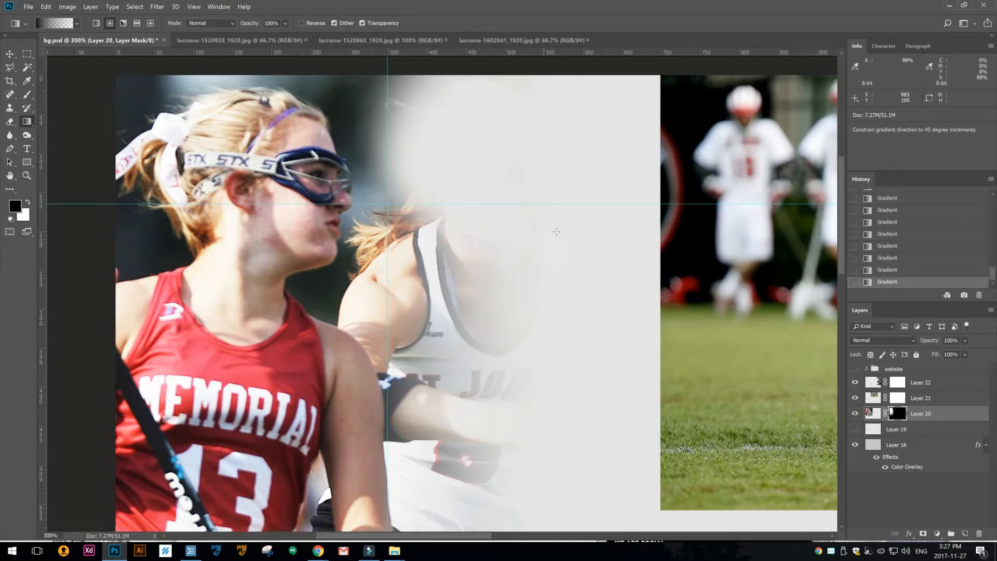
pyautogui.moveTo(414, 106); pyautogui.dragTo(456, 113)
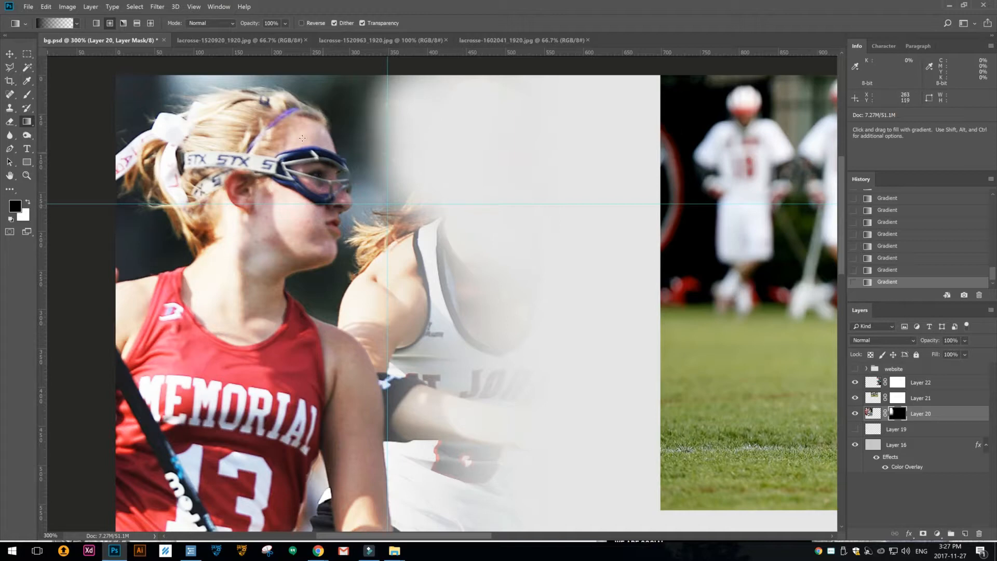
pyautogui.doubleClick(27, 175)
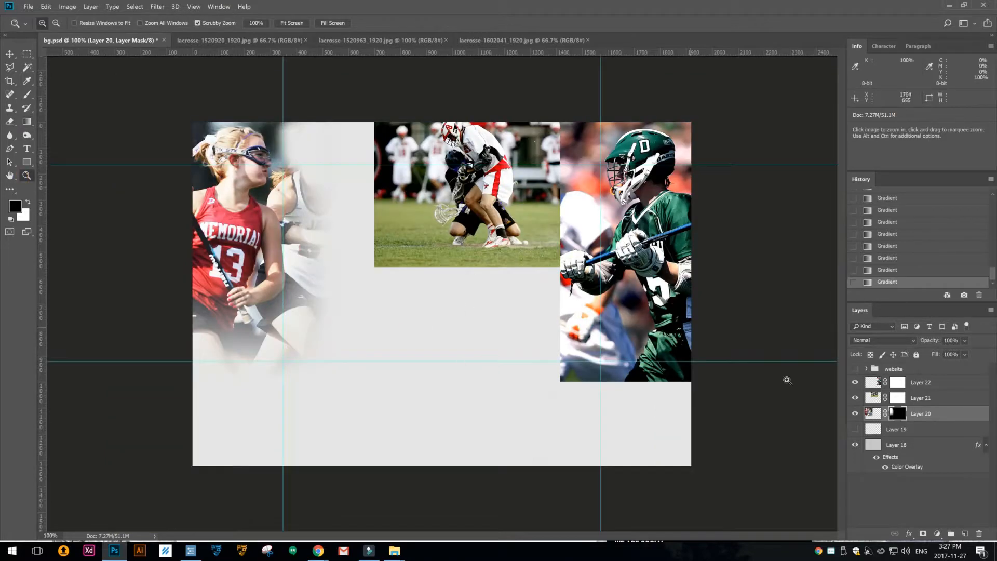
# Step: Fade both sides and the lower edge of the middle photo on Layer 21's mask with linear black-to-transparent gradients
pyautogui.click(896, 399)
pyautogui.press('g')
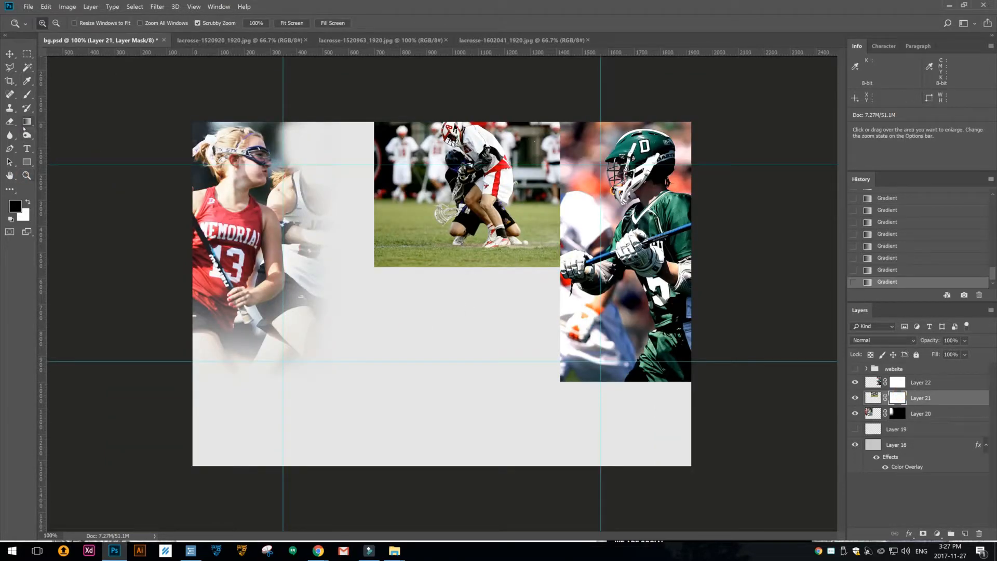
pyautogui.click(96, 23)
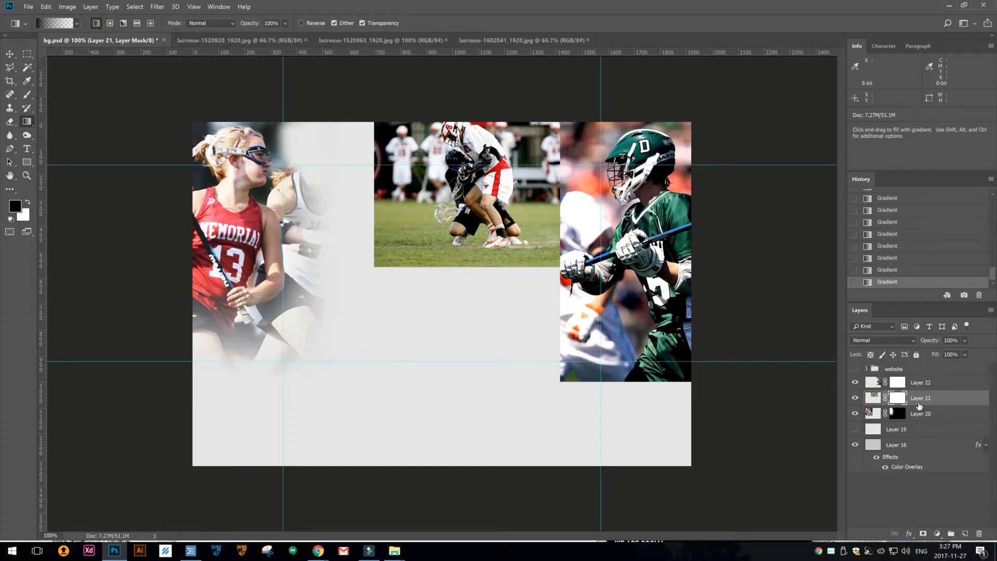
pyautogui.press('shift')
pyautogui.moveTo(377, 144); pyautogui.dragTo(450, 144)
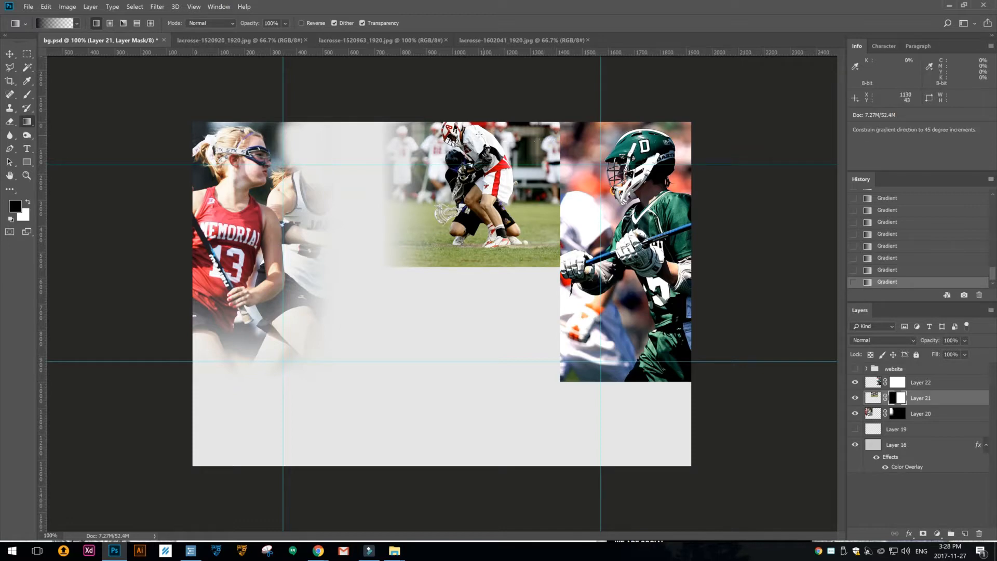
pyautogui.moveTo(551, 138); pyautogui.dragTo(507, 138)
pyautogui.moveTo(466, 243); pyautogui.dragTo(466, 159)
# Step: Fade the lower edge of the green-jersey player photo on Layer 22's mask and adjust the photo's Brightness/Contrast
pyautogui.click(893, 384)
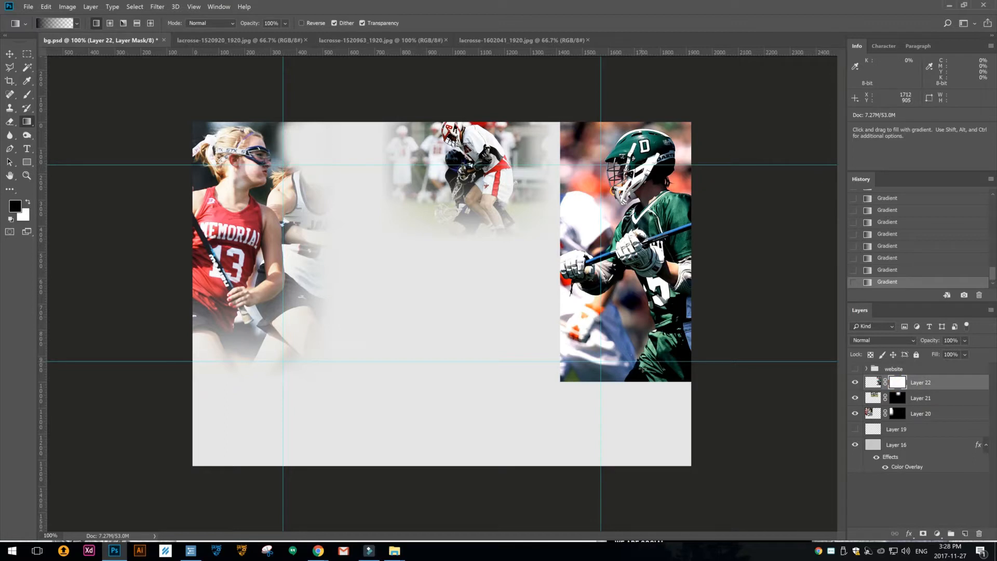
pyautogui.moveTo(654, 377); pyautogui.dragTo(657, 276)
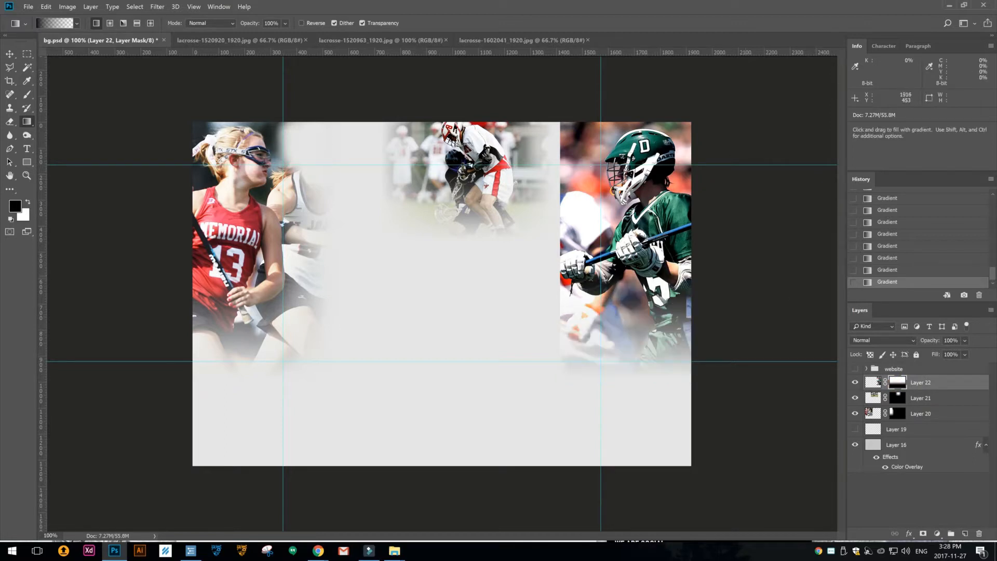
pyautogui.click(874, 383)
pyautogui.click(67, 7)
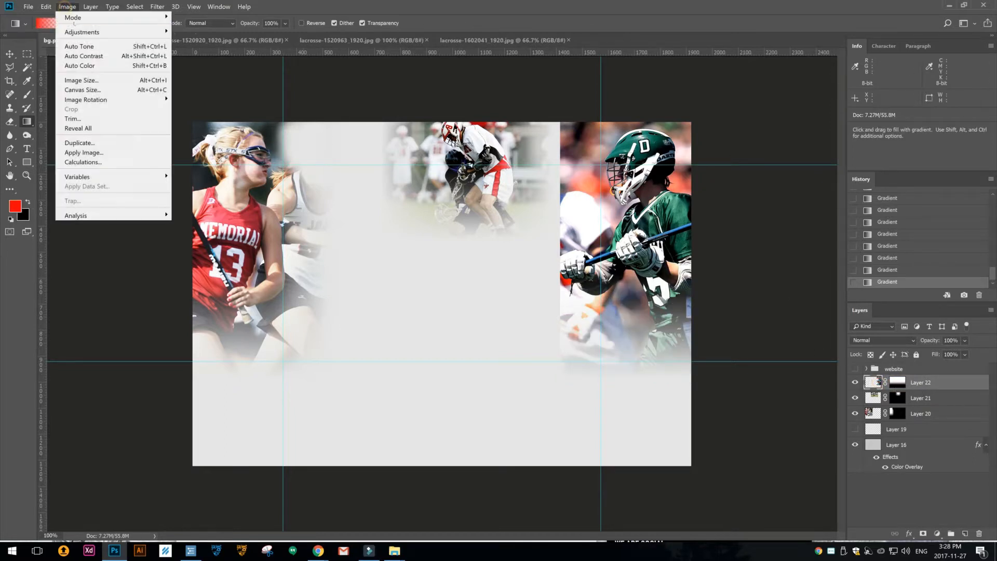
pyautogui.moveTo(77, 18)
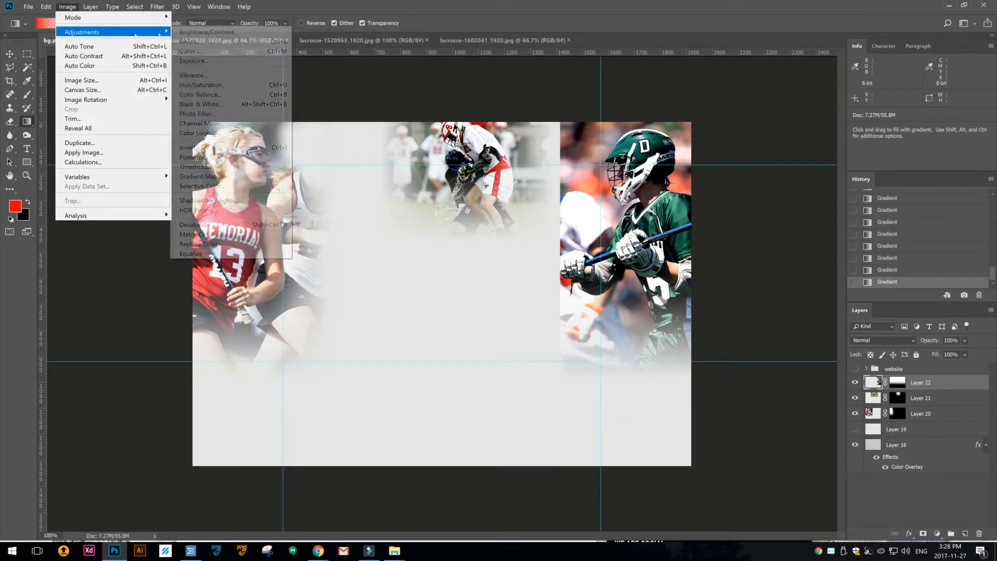
pyautogui.click(223, 32)
pyautogui.moveTo(446, 205); pyautogui.dragTo(460, 206)
pyautogui.click(525, 196)
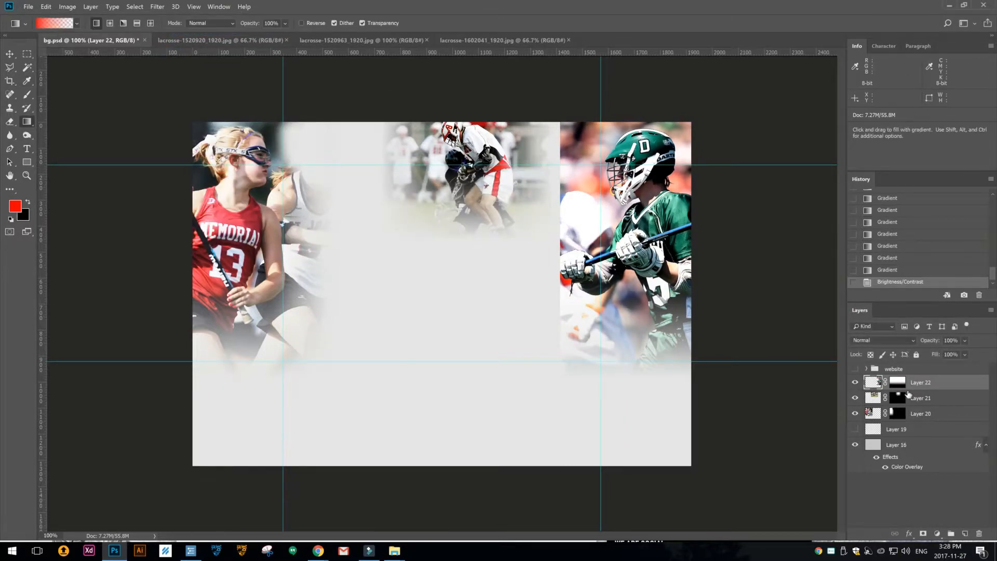
# Step: Fade the inner side of the green-jersey player photo on Layer 22's mask with linear black-to-transparent gradients
pyautogui.click(897, 382)
pyautogui.press('d')
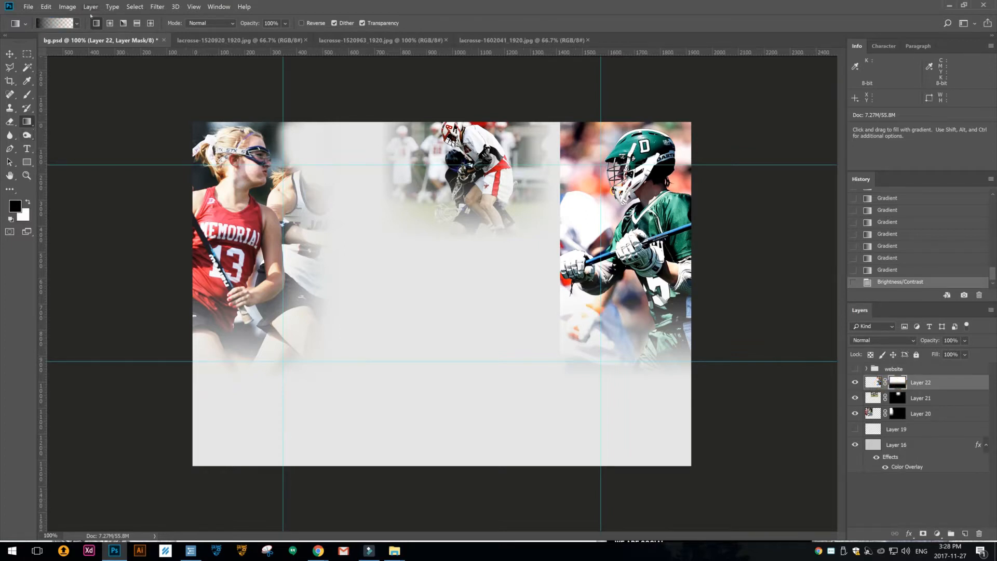
pyautogui.moveTo(563, 158)
pyautogui.mouseDown()
pyautogui.moveTo(622, 155)
pyautogui.moveTo(622, 145)
pyautogui.mouseUp()
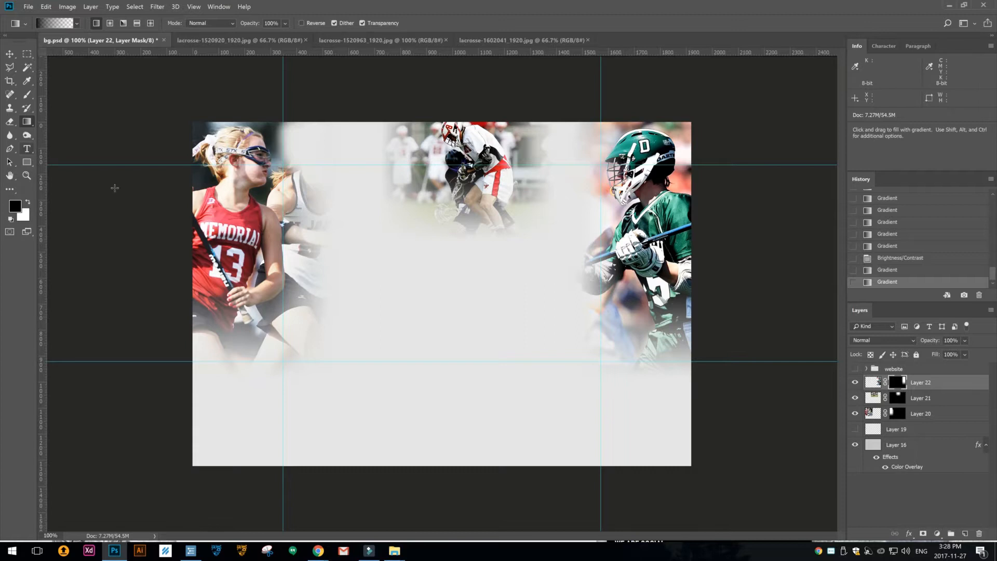
# Step: Preview the composition with Layer 19 shown and inspect the blended photos around the center of the canvas
pyautogui.click(855, 429)
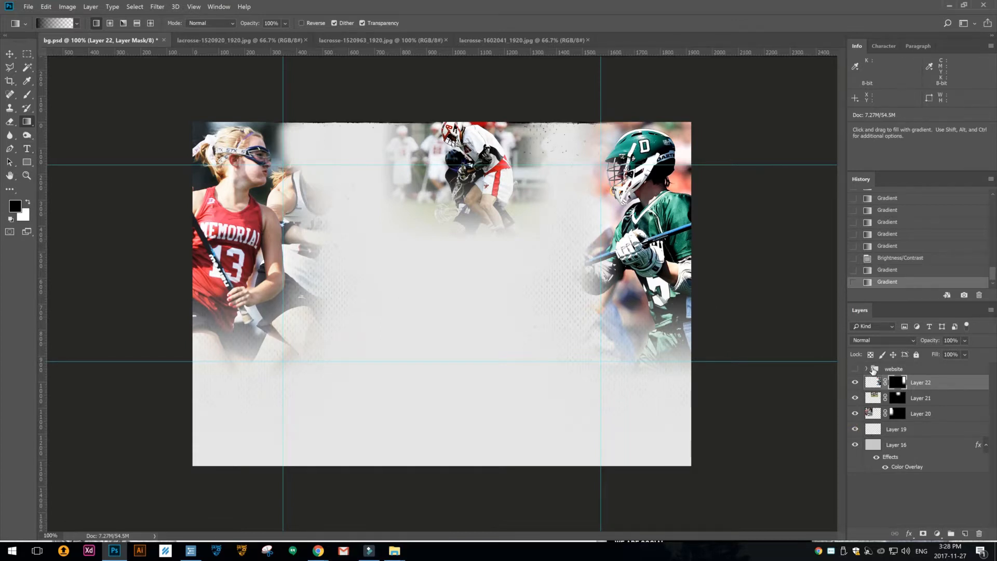
pyautogui.click(855, 429)
pyautogui.click(26, 175)
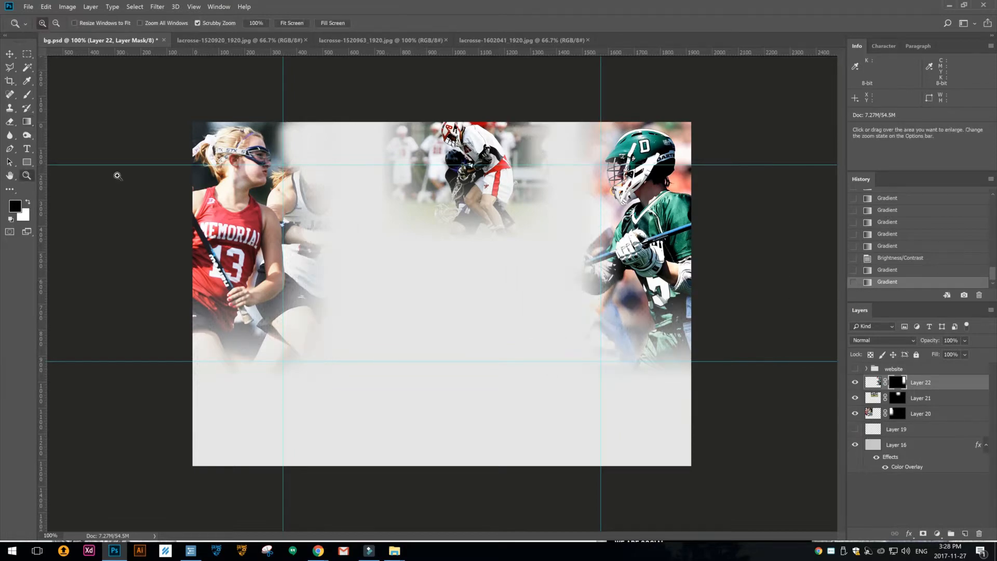
pyautogui.click(443, 198)
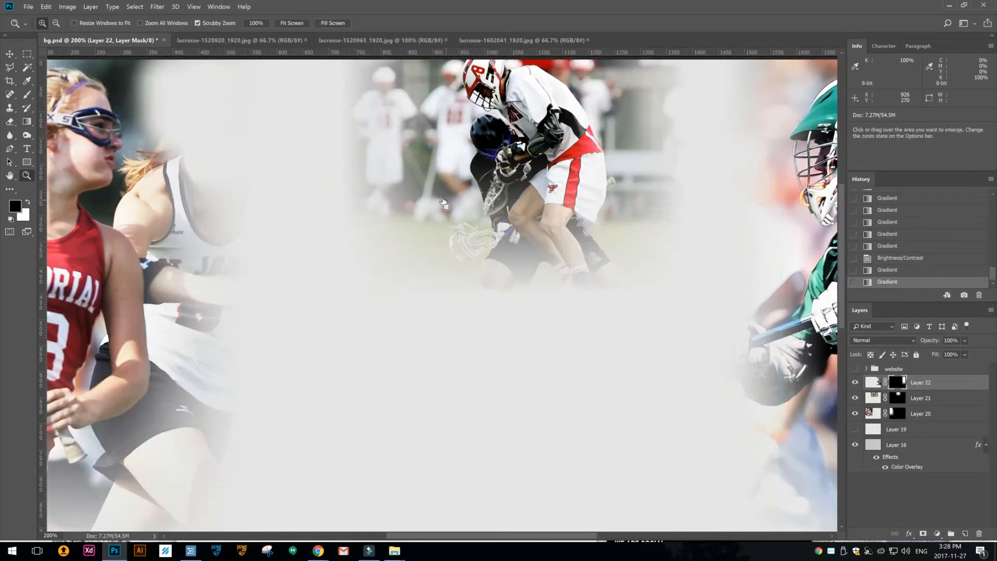
pyautogui.keyDown('alt'); pyautogui.click(444, 197); pyautogui.keyUp('alt')
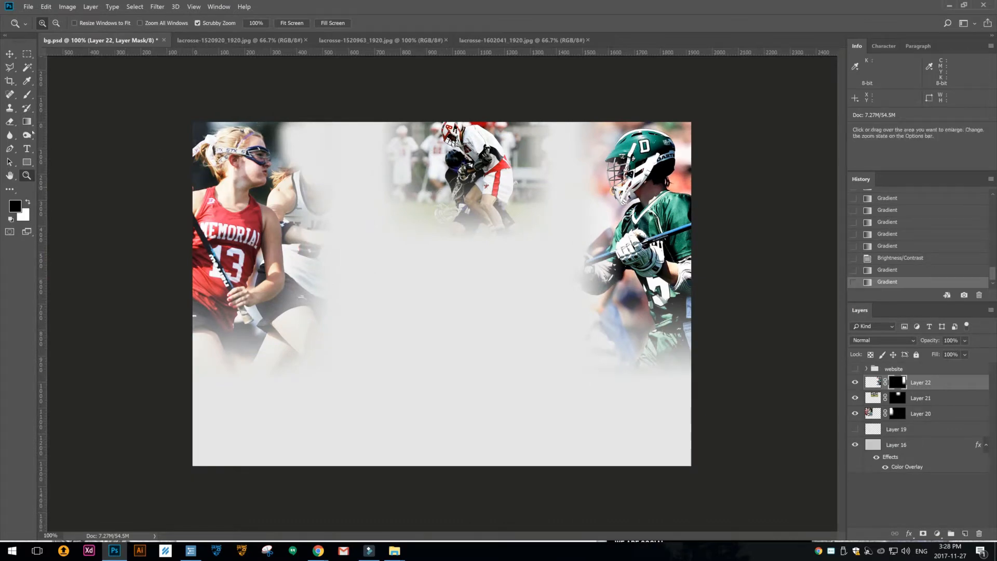
# Step: Try moving the two-player photo on Layer 20 down toward the canvas's lower edge
pyautogui.click(878, 445)
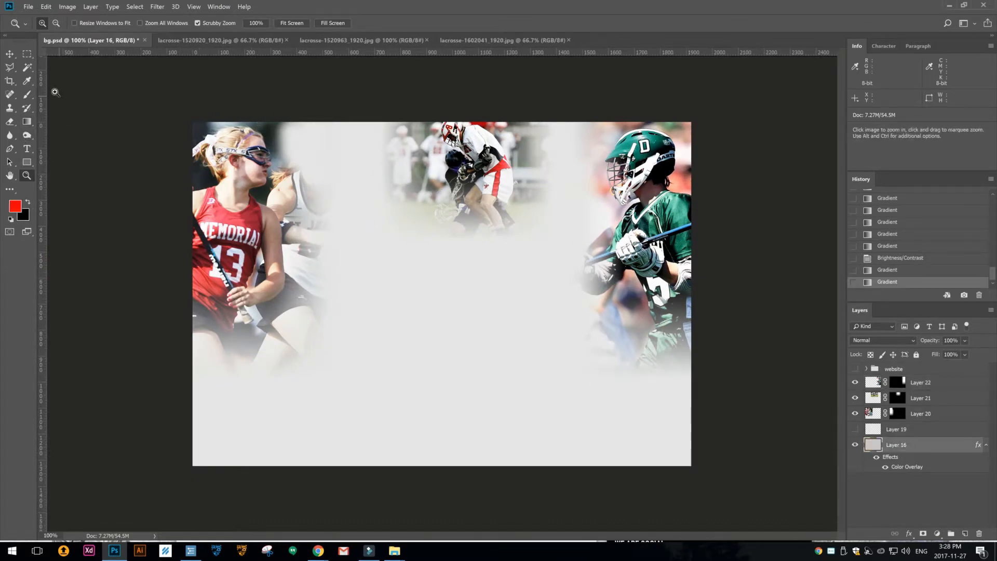
pyautogui.click(9, 54)
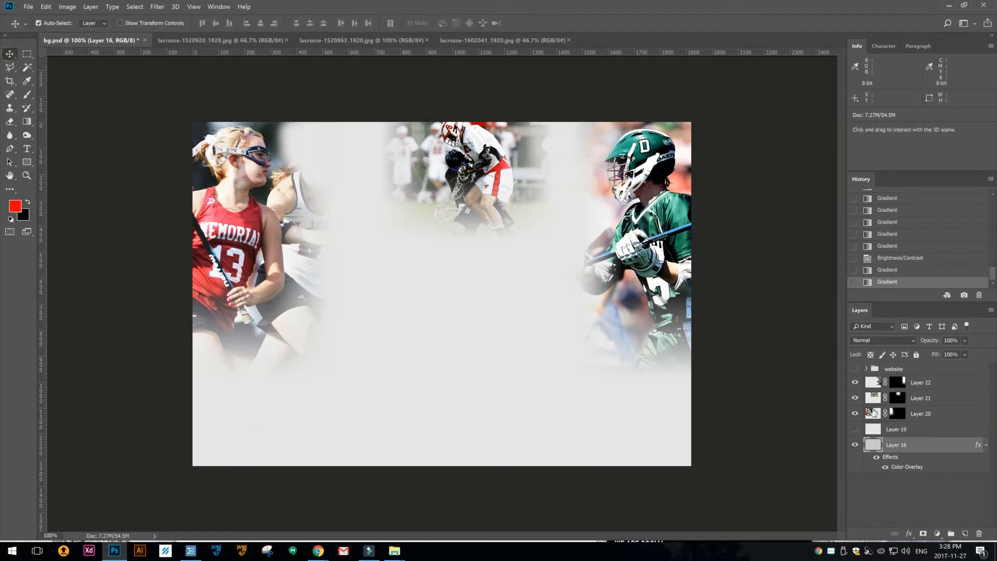
pyautogui.click(876, 413)
pyautogui.moveTo(248, 236); pyautogui.dragTo(248, 377)
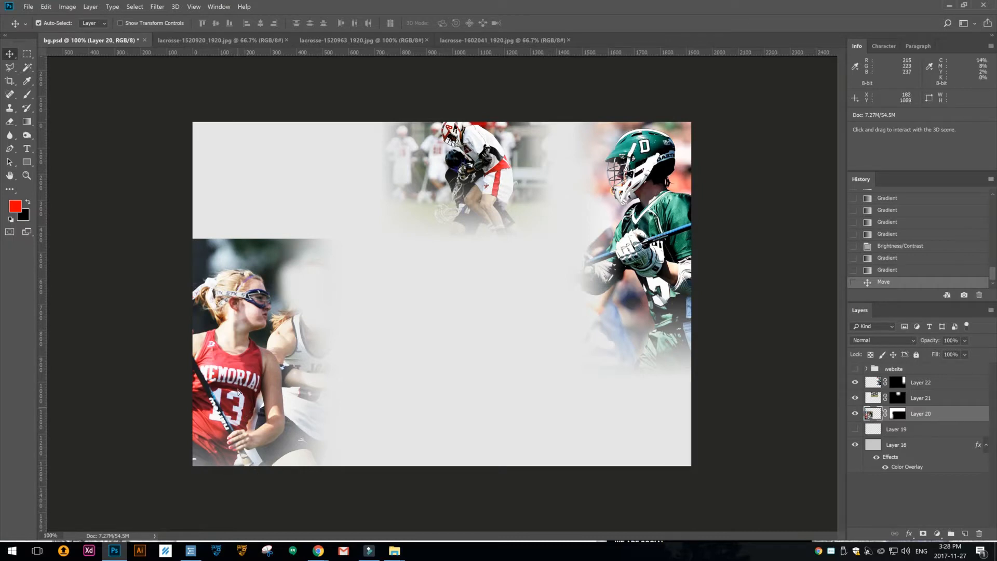
pyautogui.hotkey('ctrl', 'z')
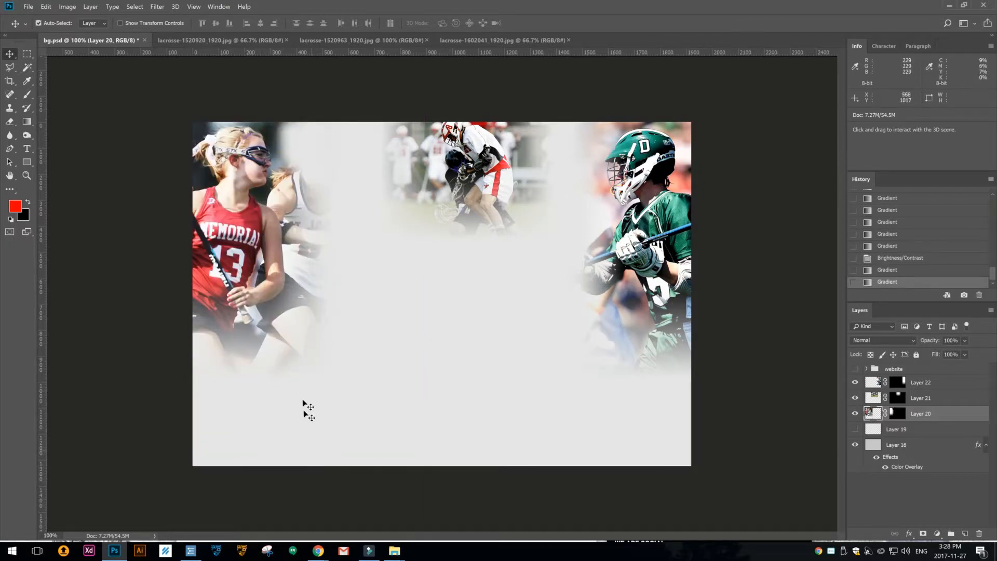
# Step: Sample the plain backdrop color below the photos as the foreground color and check its hex code
pyautogui.press('i')
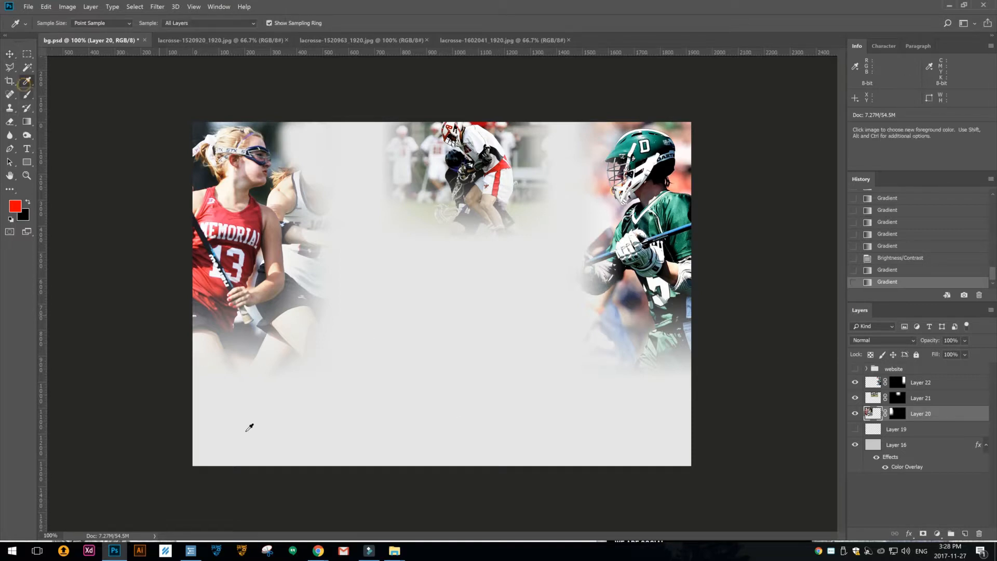
pyautogui.click(273, 450)
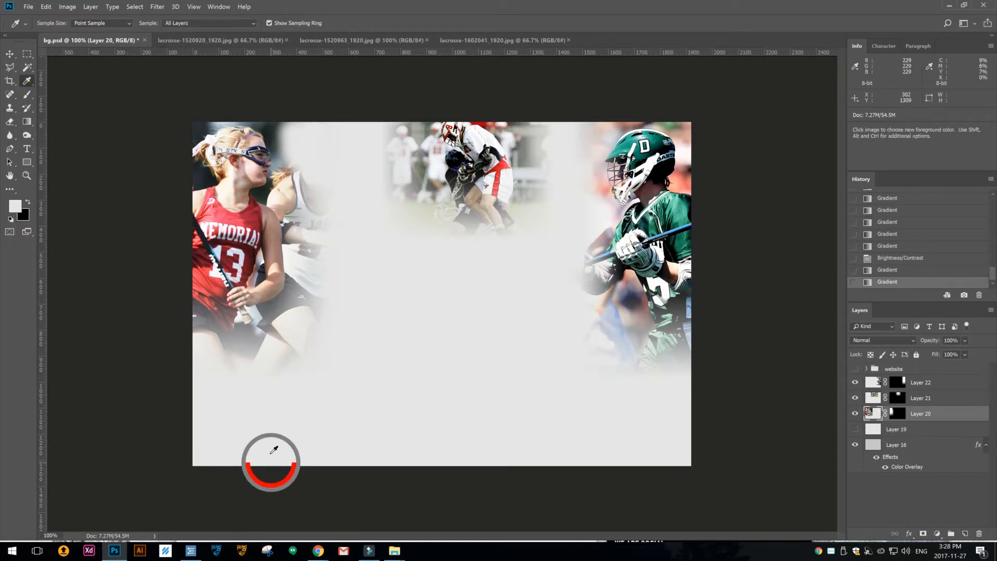
pyautogui.click(16, 205)
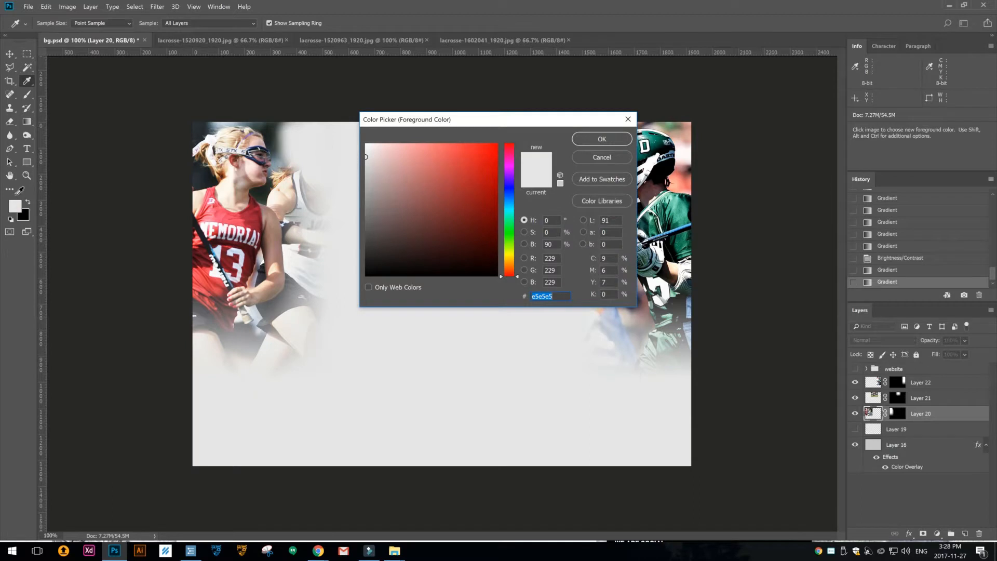
pyautogui.click(557, 294)
pyautogui.click(597, 139)
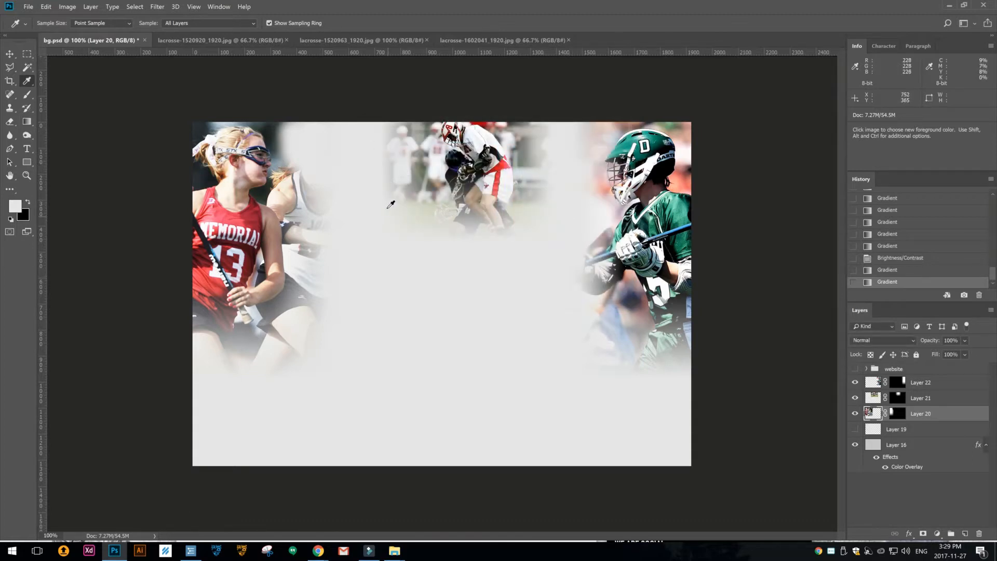
pyautogui.click(11, 54)
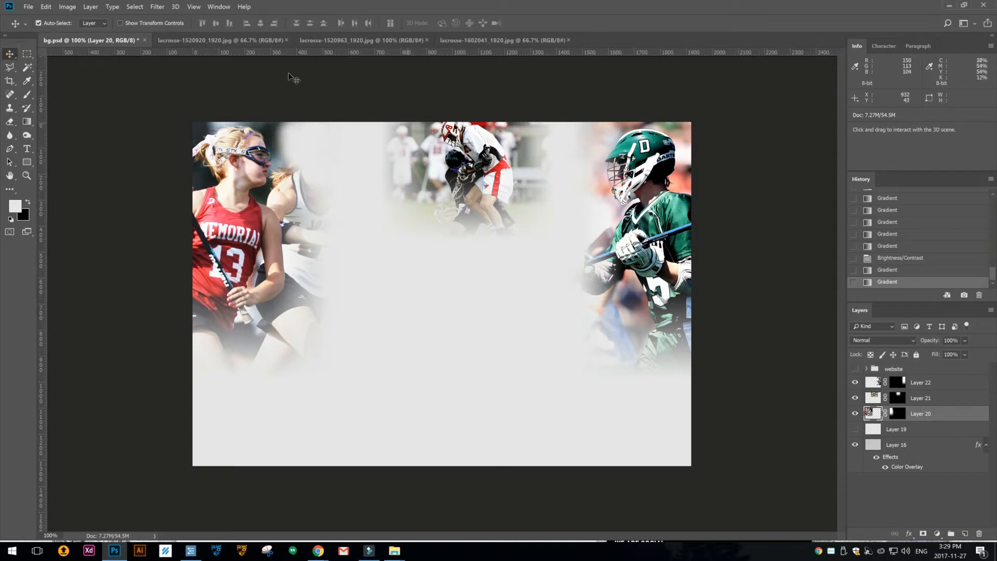
pyautogui.click(29, 7)
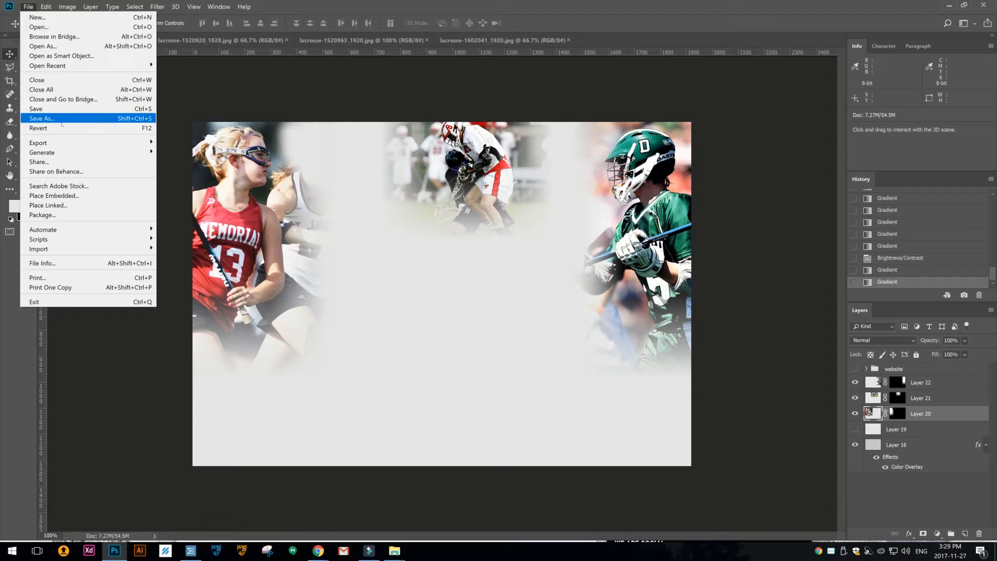
pyautogui.click(47, 7)
pyautogui.moveTo(34, 6)
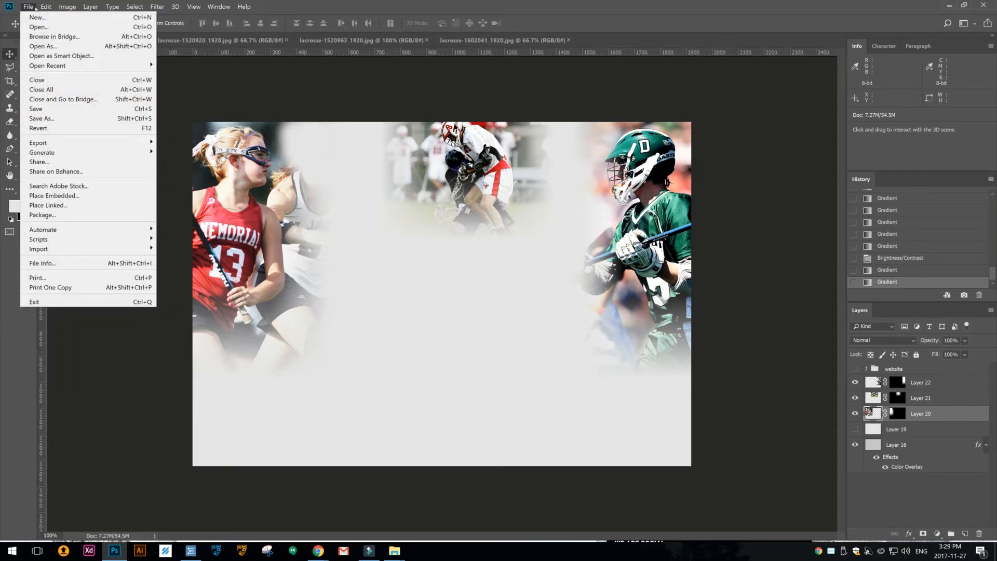
pyautogui.click(459, 2)
# Step: Save the composition to the Desktop as a flattened JPEG file, proceeding to the JPEG options
pyautogui.click(28, 7)
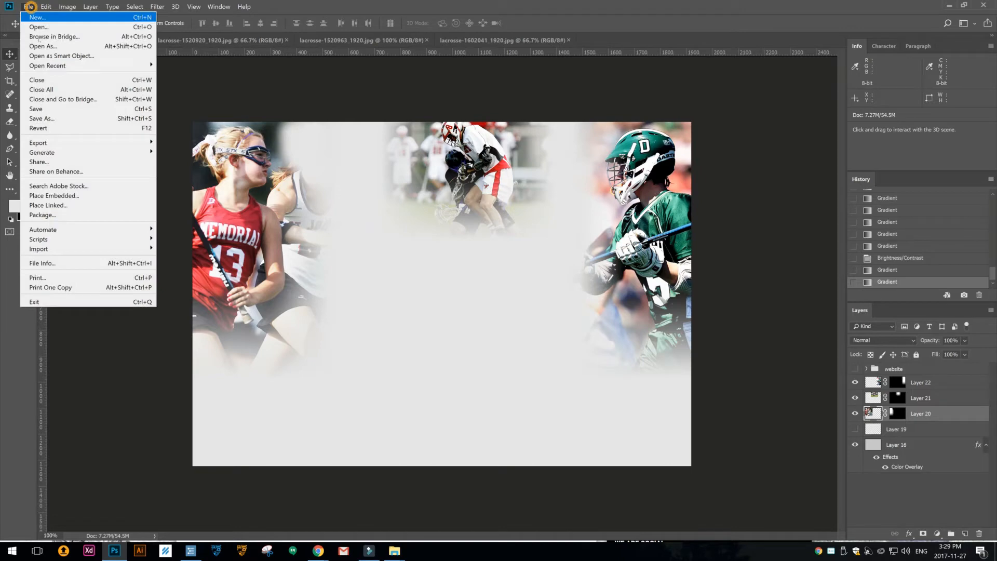
pyautogui.click(53, 119)
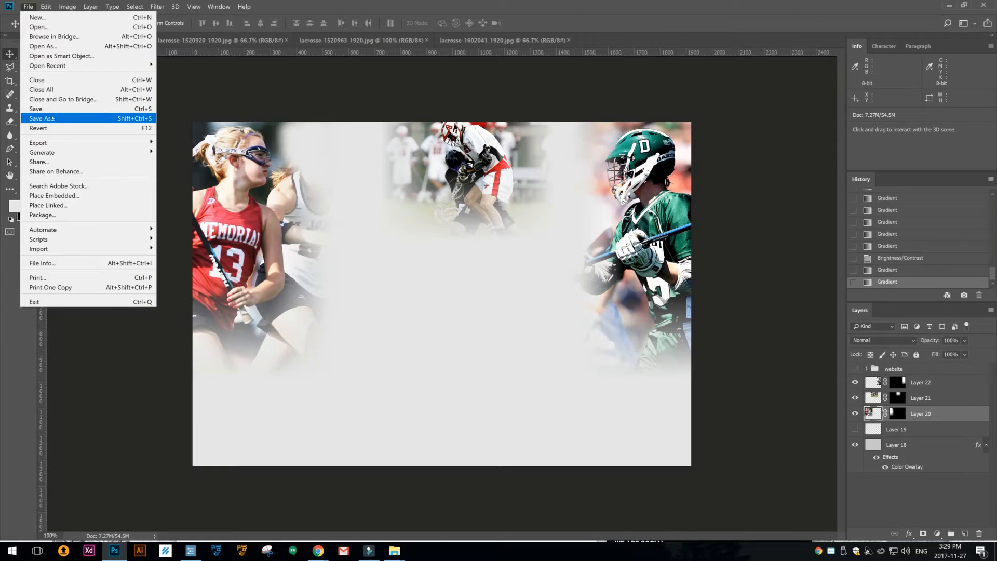
pyautogui.click(52, 118)
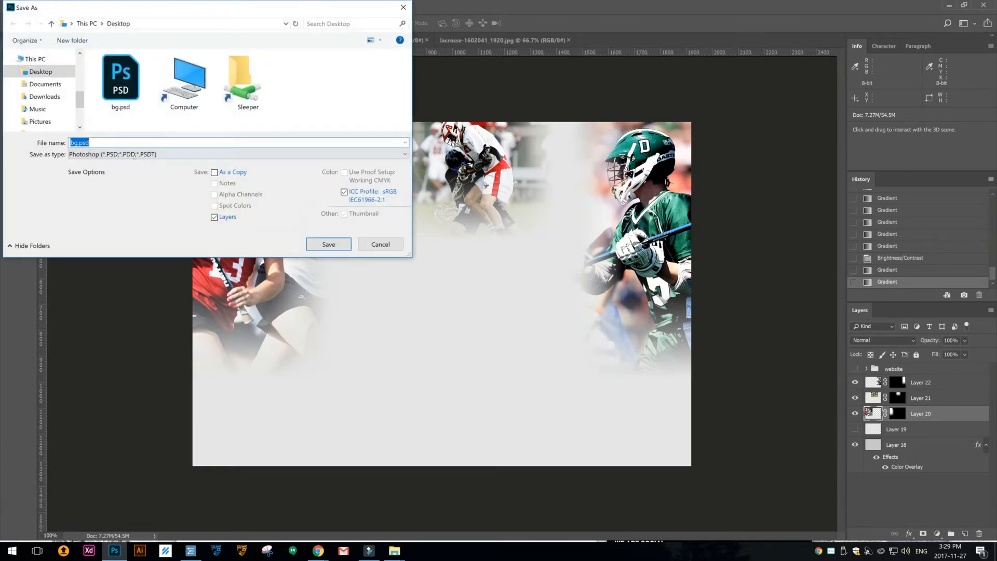
pyautogui.click(134, 154)
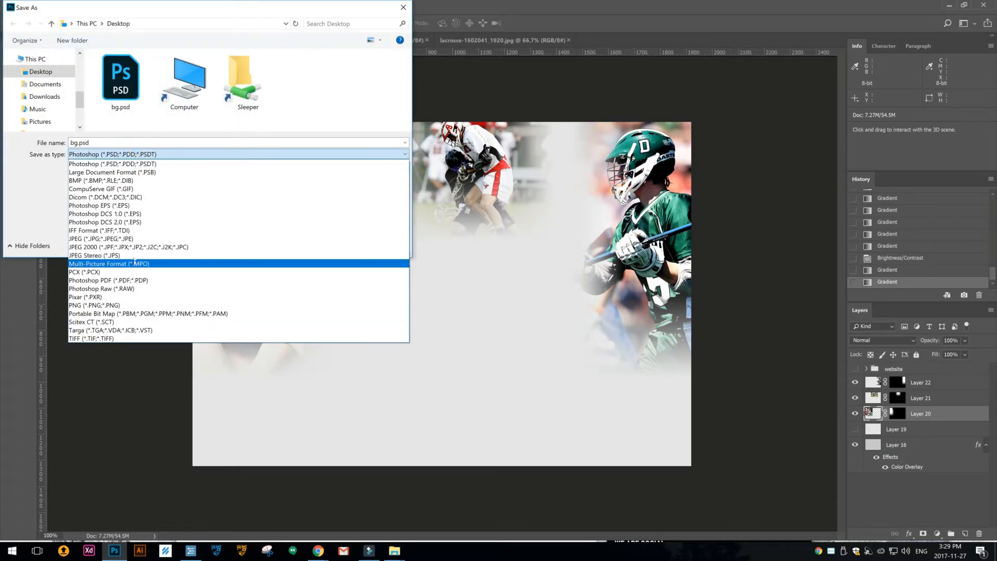
pyautogui.click(111, 240)
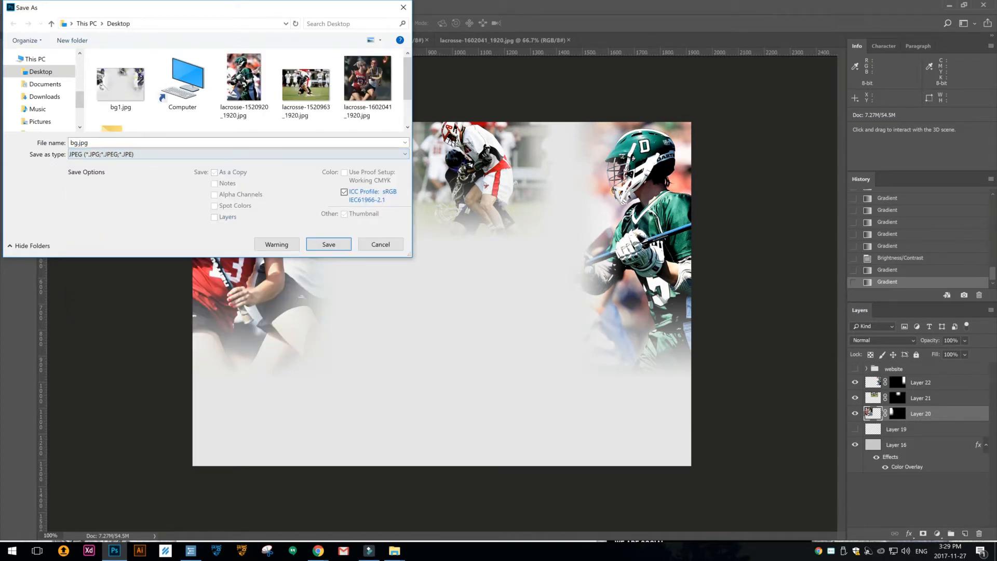
pyautogui.doubleClick(95, 143)
pyautogui.click(323, 246)
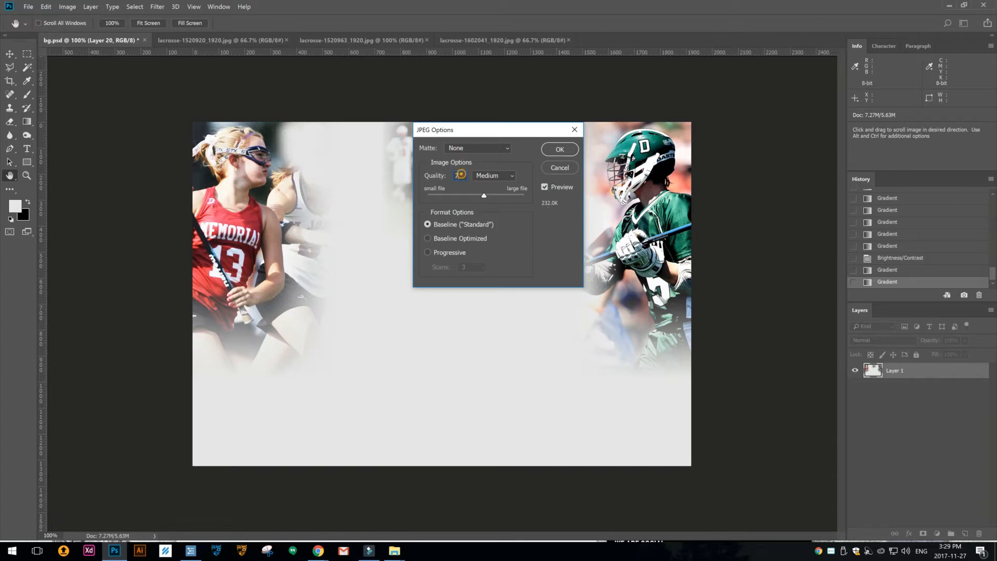
# Step: Try JPEG quality 12, settle on quality 3 (Low), and move the options dialog to uncover more of the photos
pyautogui.write('12')
pyautogui.moveTo(524, 196); pyautogui.dragTo(449, 195)
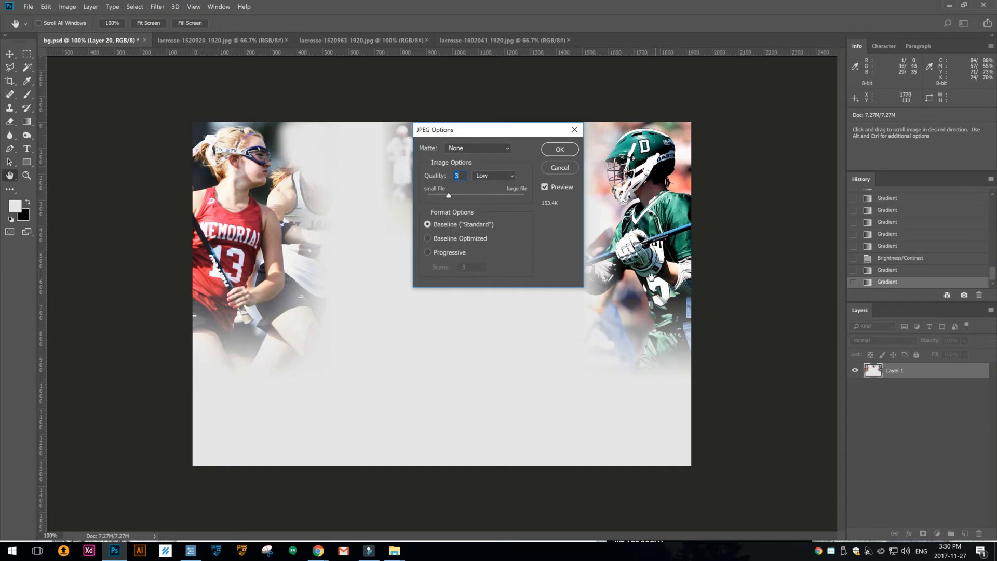
pyautogui.moveTo(488, 130); pyautogui.dragTo(431, 173)
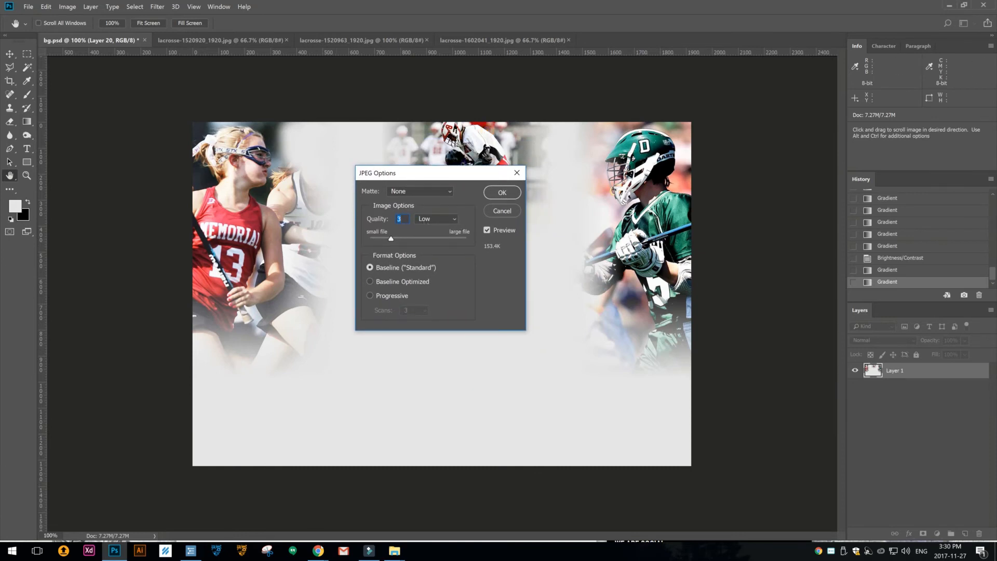
# Step: Check the X-treme Pro League home page's background in Chrome, and return to Photoshop to complete the JPEG save at the chosen quality
pyautogui.moveTo(318, 549)
pyautogui.click(373, 503)
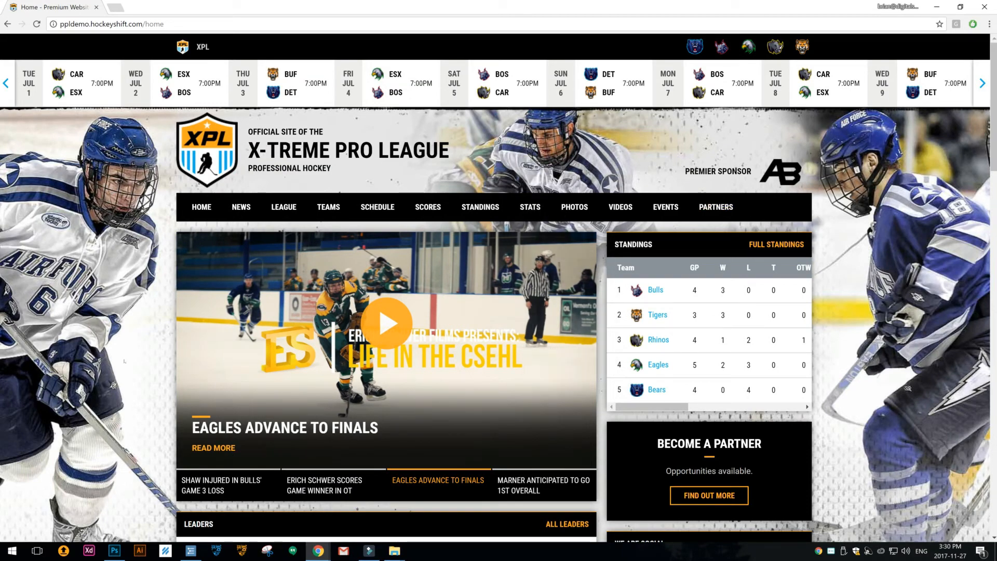
pyautogui.click(114, 550)
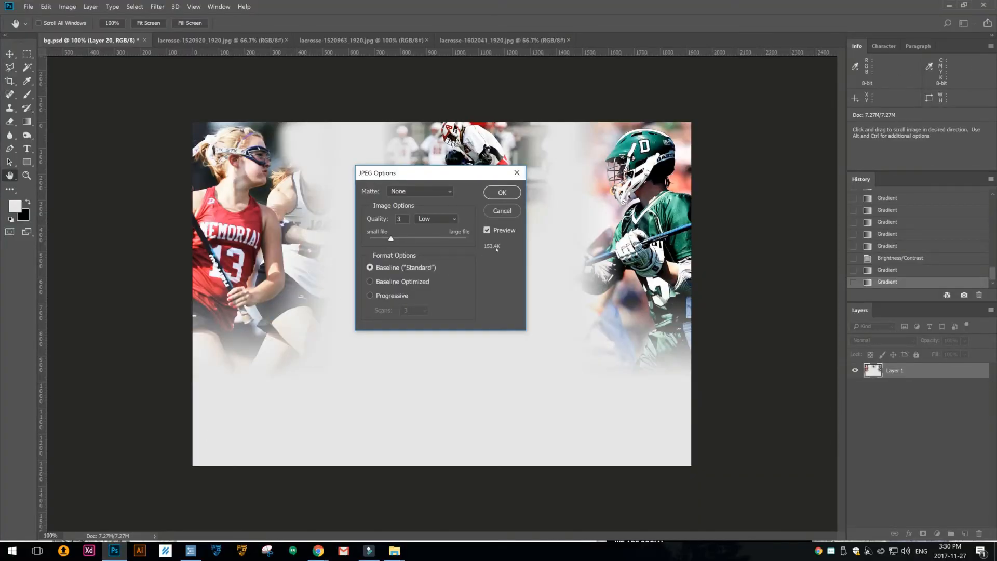
pyautogui.click(502, 192)
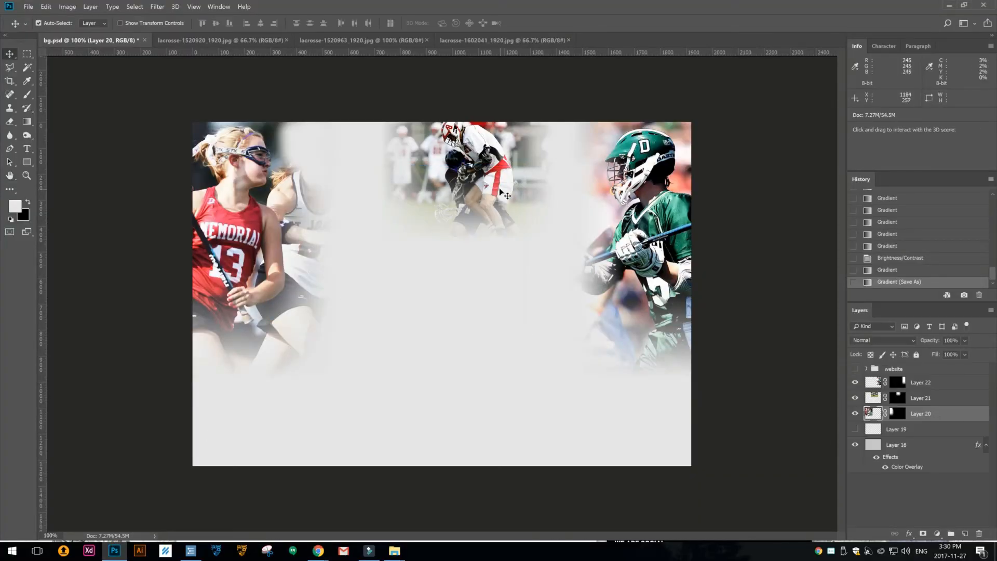